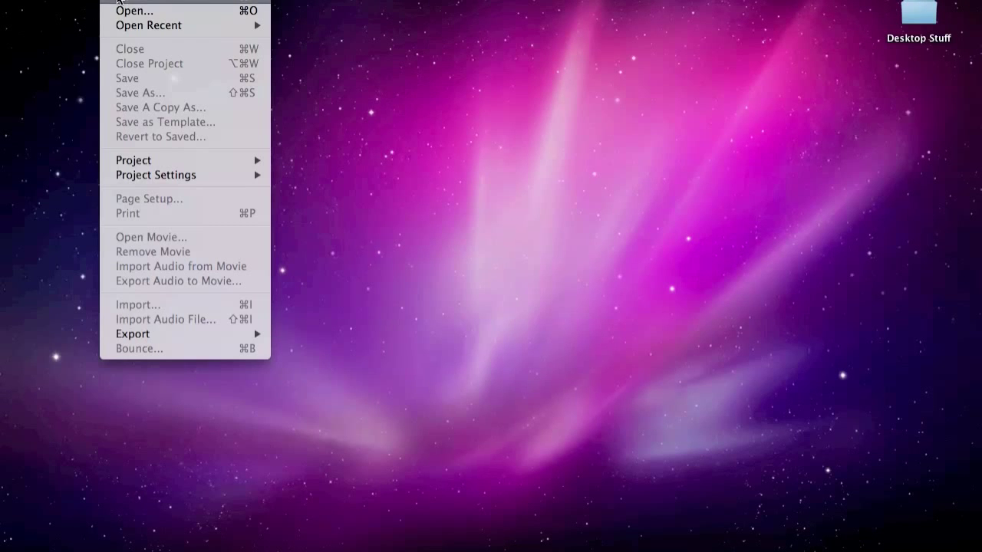
# Start a new project from the Empty Project template
pyautogui.click(119, 0)
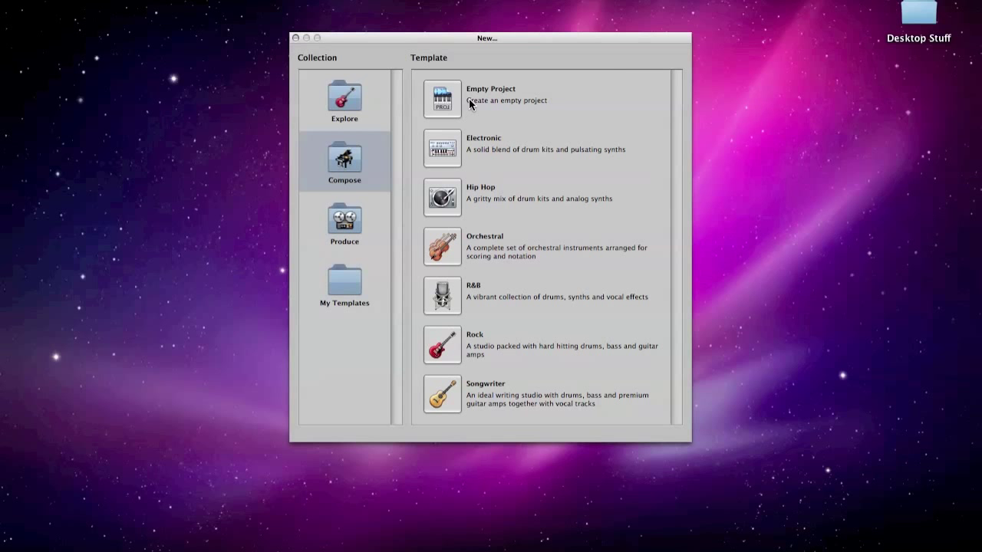
pyautogui.doubleClick(443, 97)
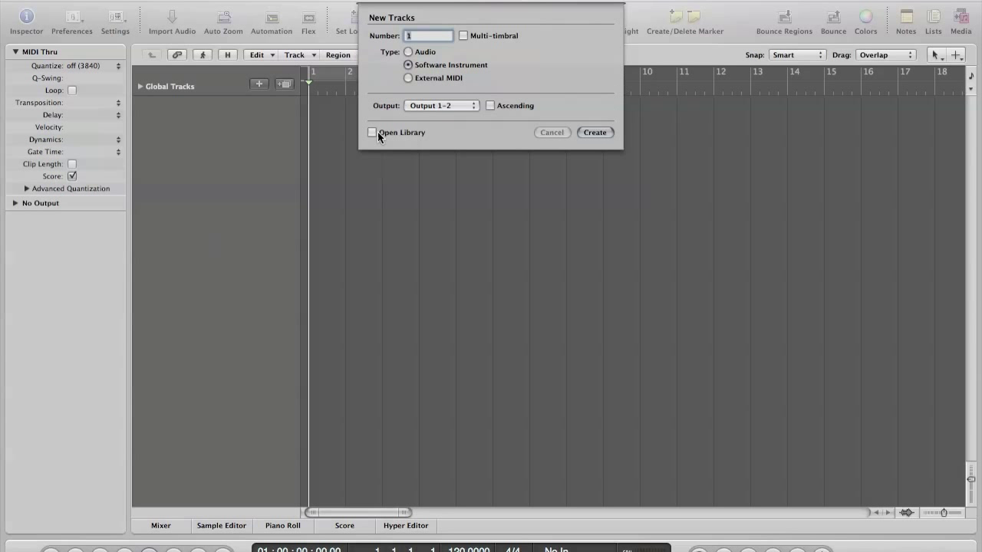
# Create one Software Instrument track, Inst 1, and load the stereo EXS24 sampler on it
pyautogui.click(594, 133)
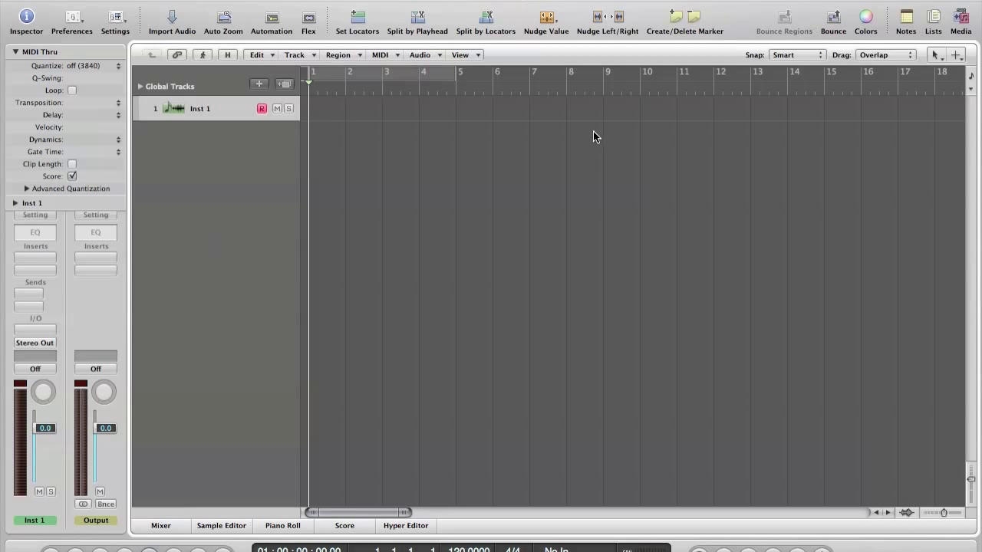
pyautogui.click(35, 328)
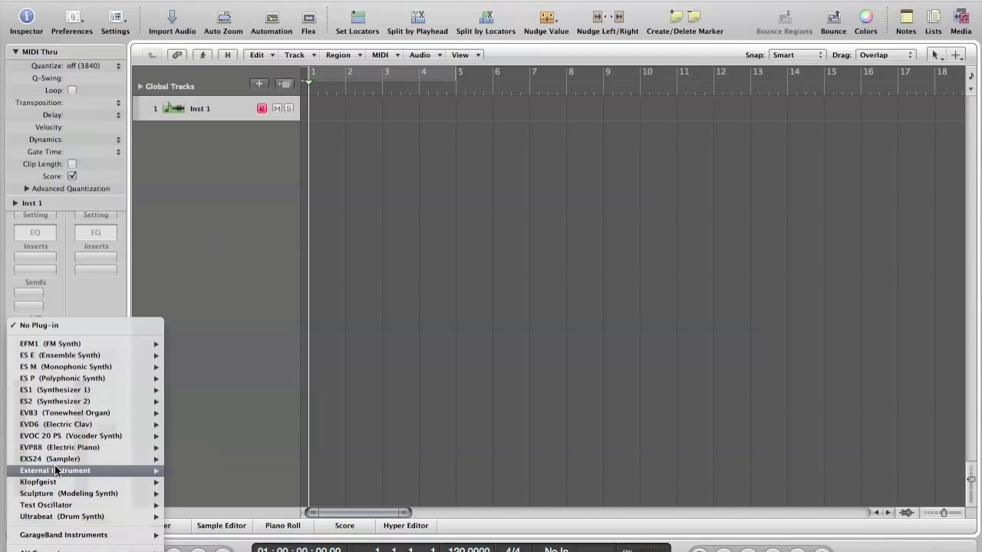
pyautogui.moveTo(55, 461)
pyautogui.click(191, 469)
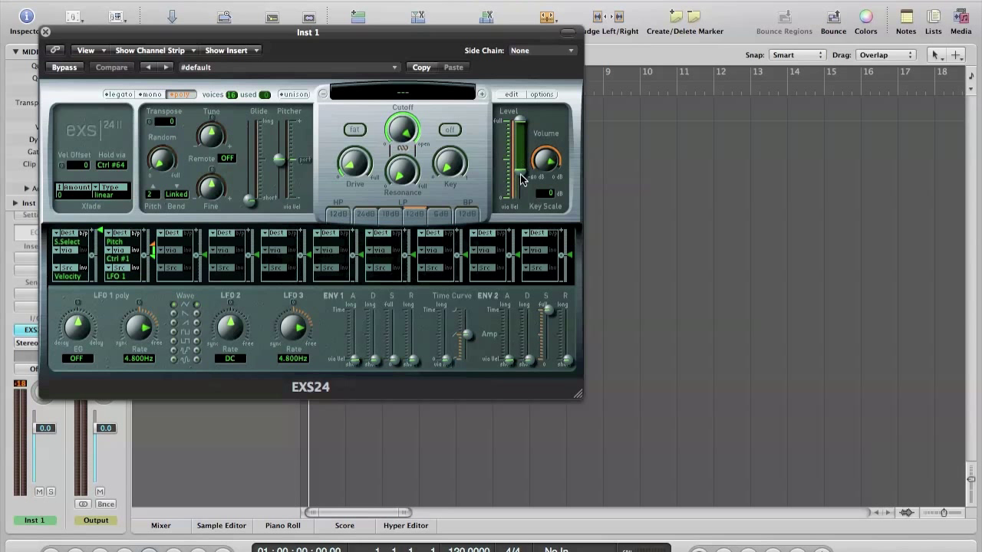
# Raise the EXS24 Level fader to full and move the sampler window up and left
pyautogui.moveTo(521, 179); pyautogui.dragTo(521, 127)
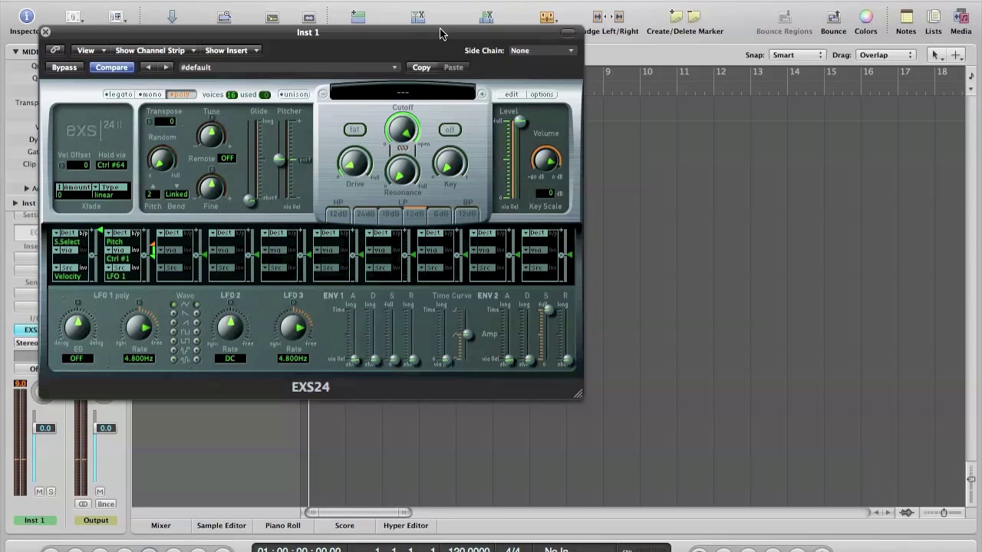
pyautogui.moveTo(440, 29); pyautogui.dragTo(420, 19)
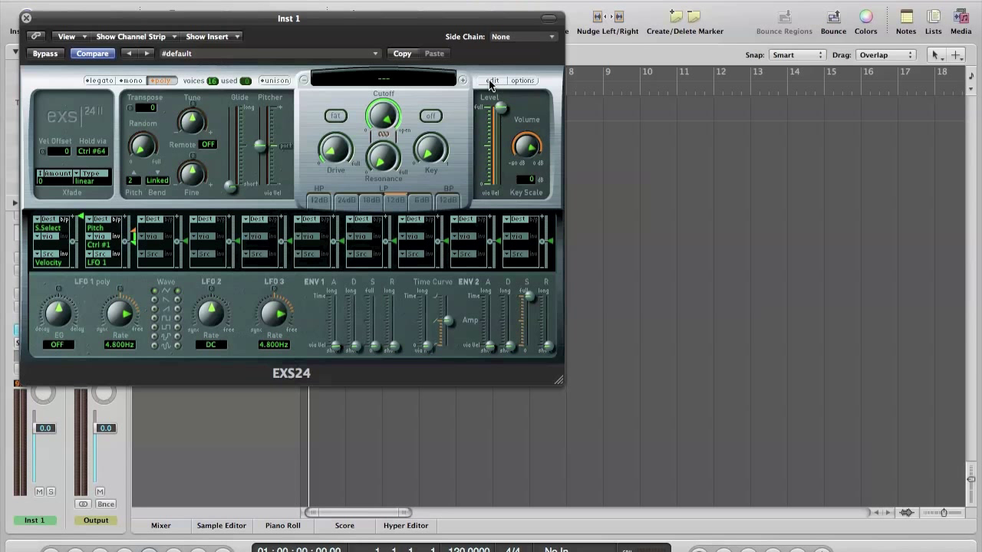
# Create new empty Instrument #3825 in the EXS24 Instrument Editor, placed beside the sampler
pyautogui.click(492, 81)
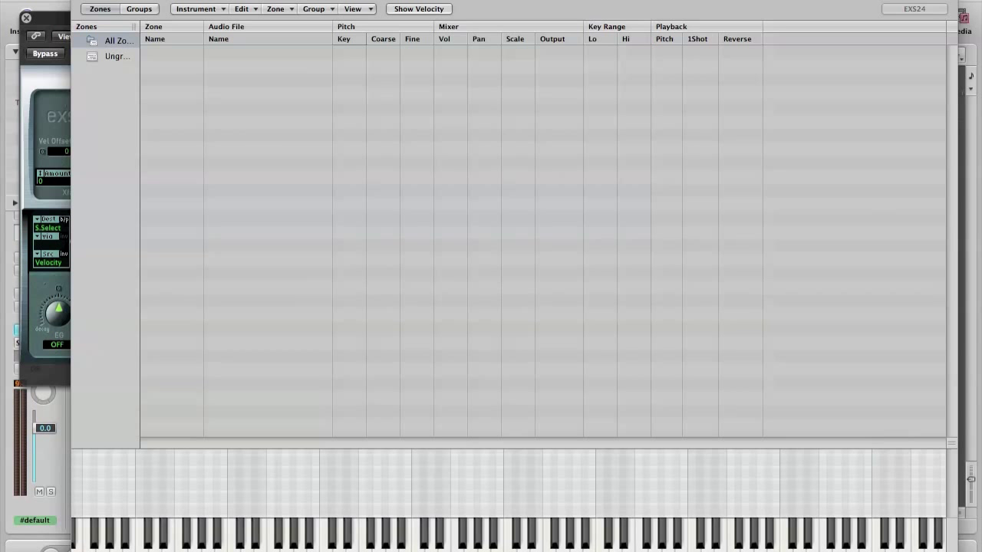
pyautogui.click(209, 9)
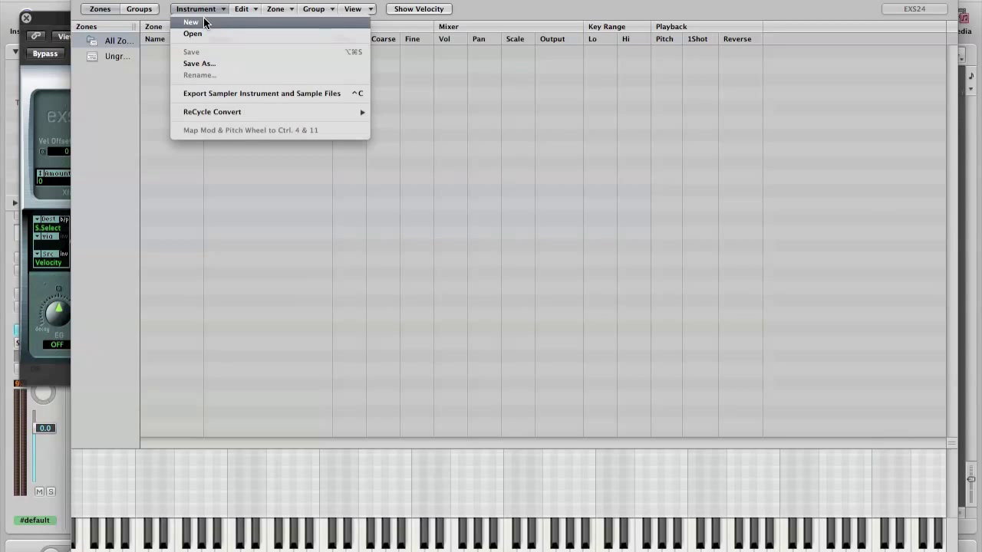
pyautogui.click(205, 21)
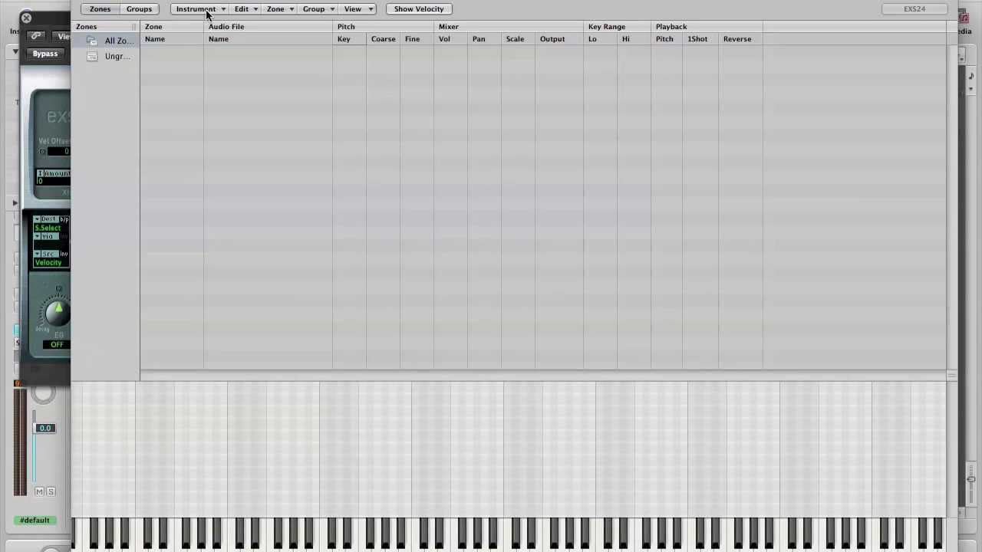
pyautogui.moveTo(199, 1); pyautogui.dragTo(682, 17)
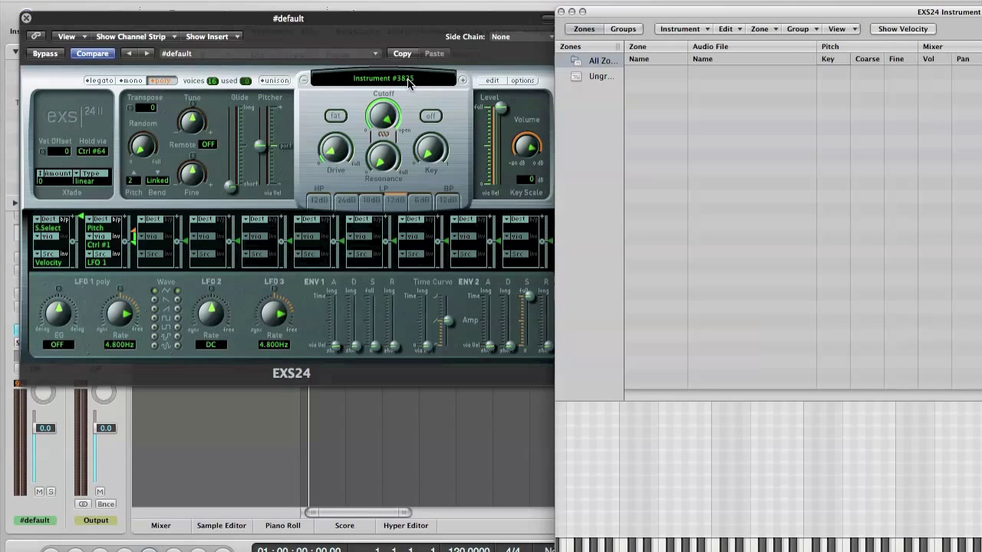
pyautogui.moveTo(658, 13); pyautogui.dragTo(589, 6)
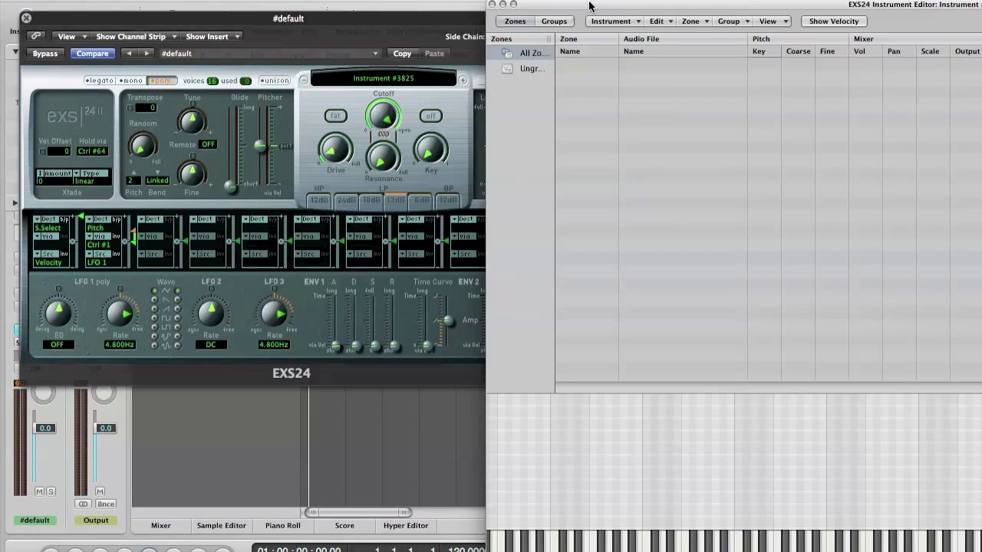
# Save the empty sampler instrument as 'Pan Flute' in the Sampler Instruments folder
pyautogui.click(636, 26)
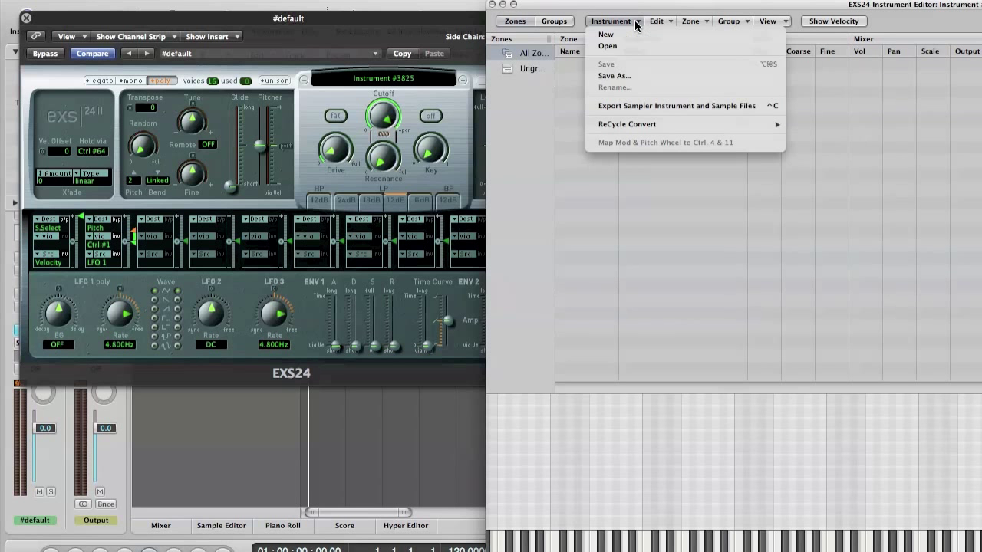
pyautogui.click(621, 75)
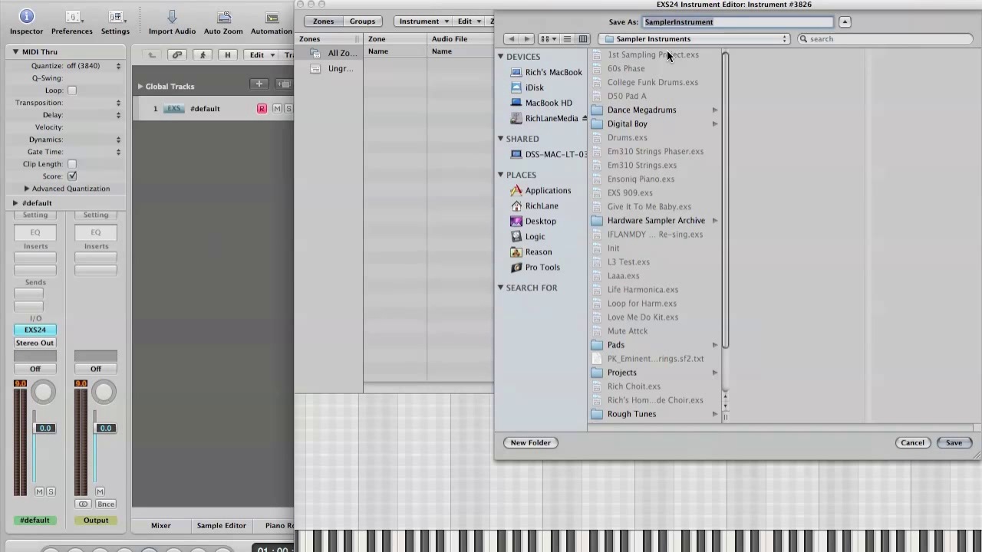
pyautogui.write('Pan')
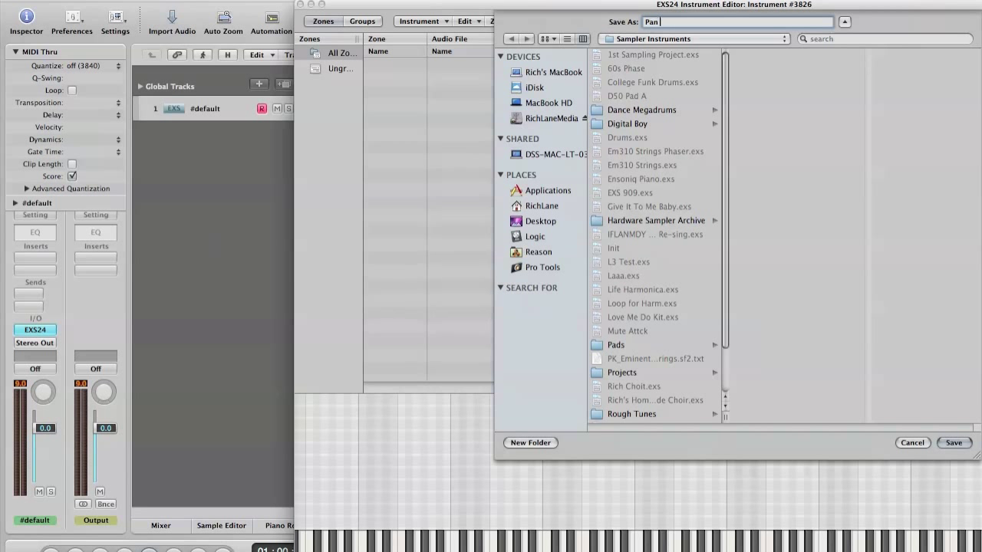
pyautogui.write(' Flute')
pyautogui.click(952, 442)
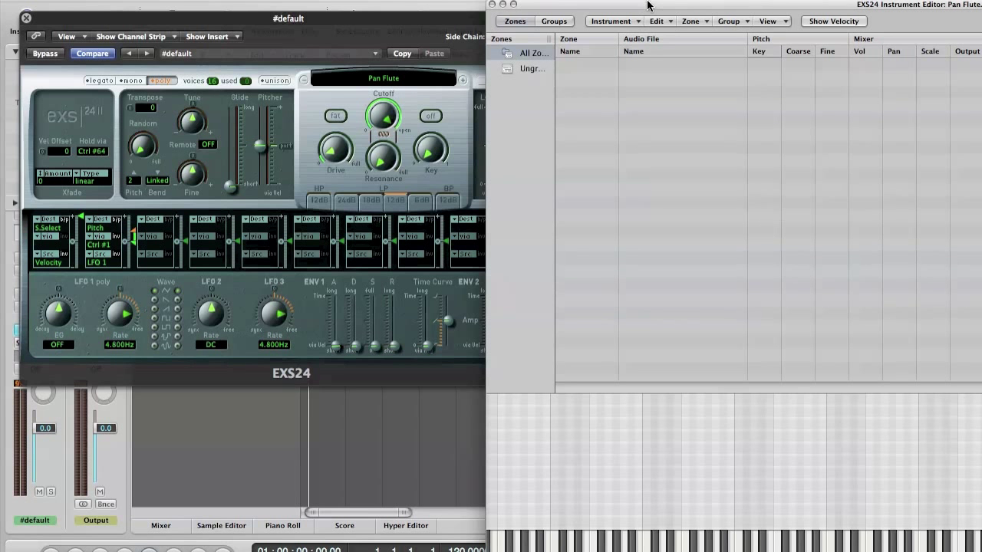
# Add Zone #1 holding Pan Flute C.wav, keyed at C3 across C-2 to G8
pyautogui.moveTo(648, 6); pyautogui.dragTo(534, 0)
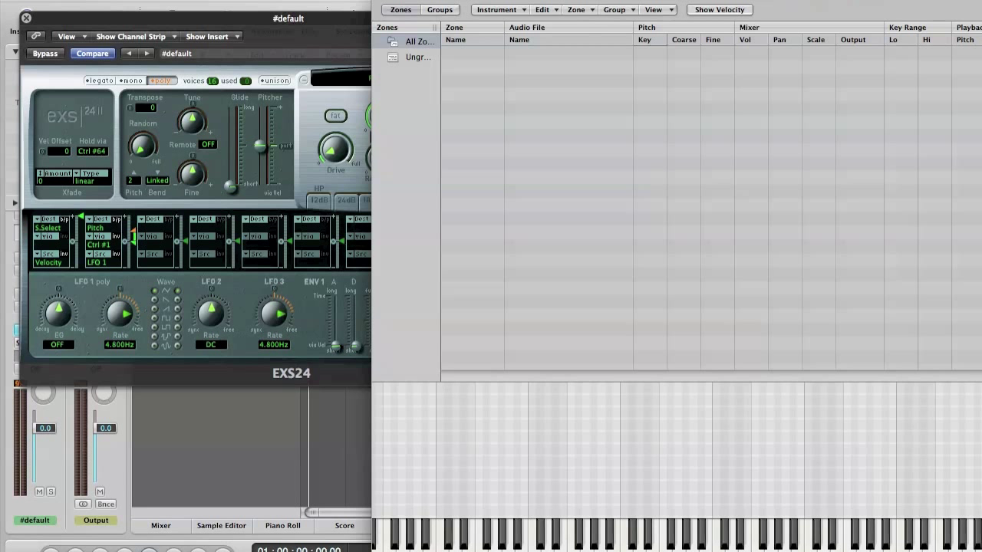
pyautogui.click(586, 10)
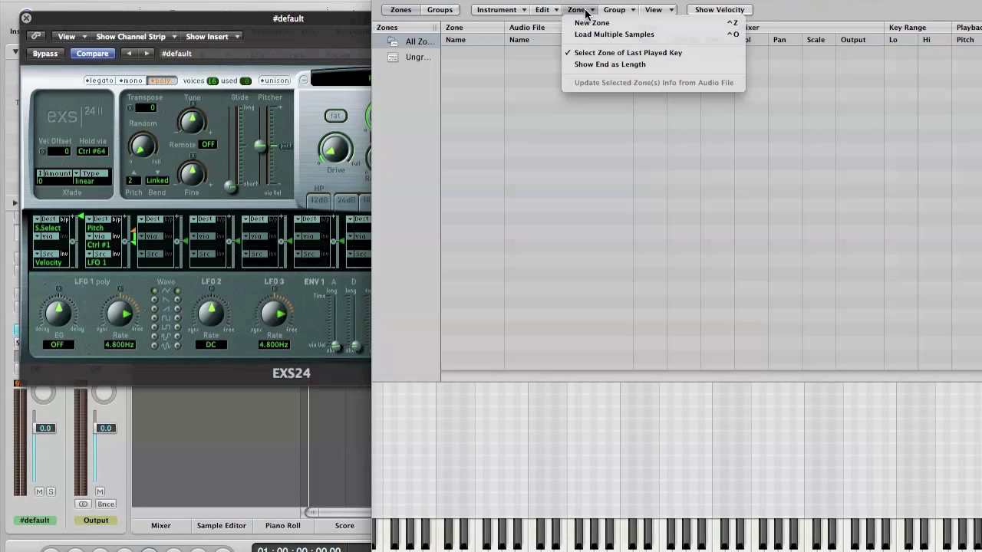
pyautogui.click(586, 24)
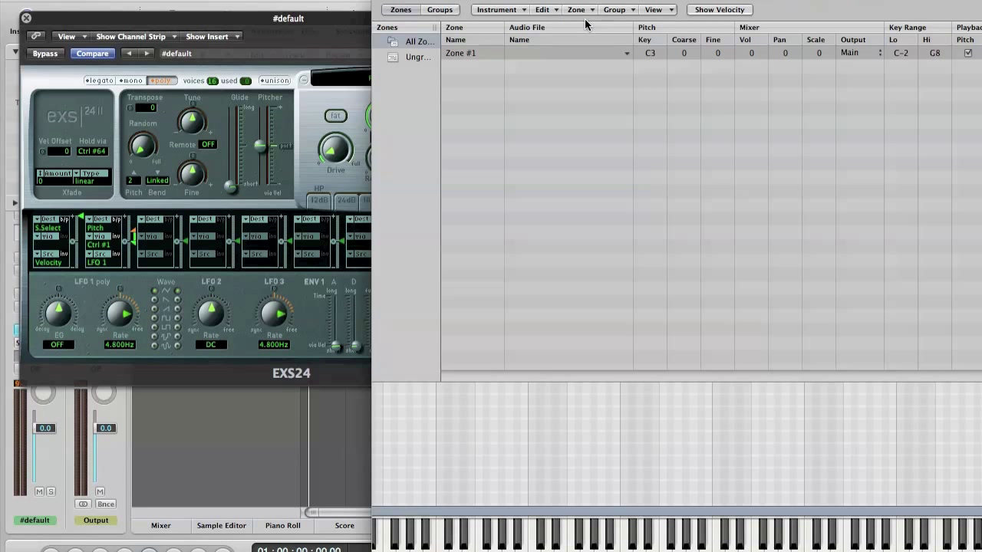
pyautogui.click(626, 54)
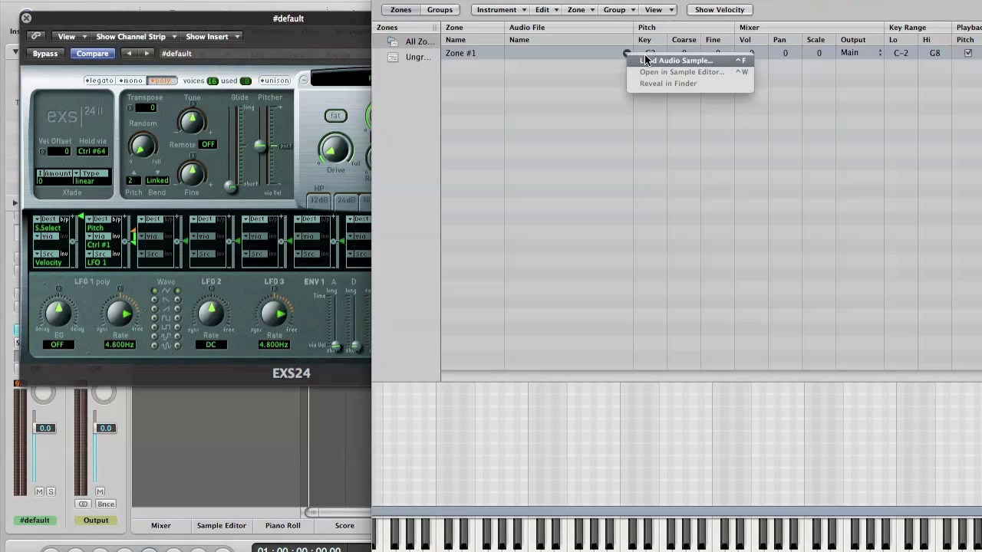
pyautogui.click(658, 60)
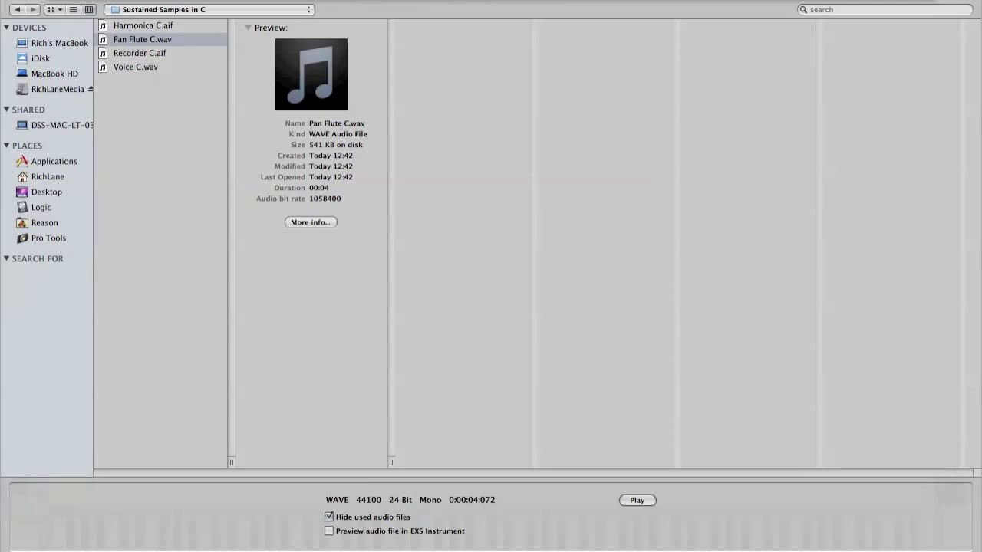
pyautogui.press('Return')
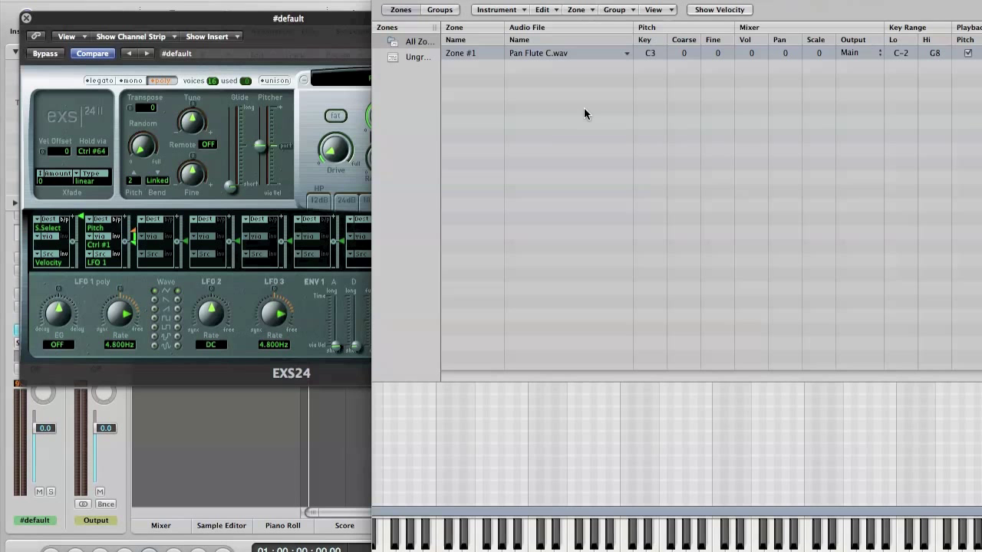
# Enlarge the Instrument Editor and scroll right to reveal the Key Range and Playback columns
pyautogui.click(603, 2)
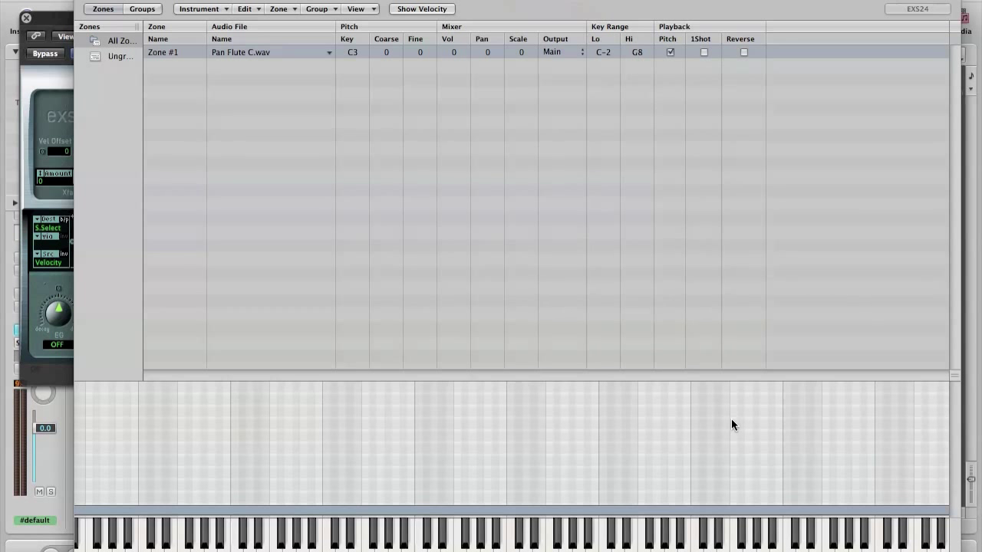
pyautogui.hscroll(3, 731, 469)
pyautogui.hscroll(3, 720, 421)
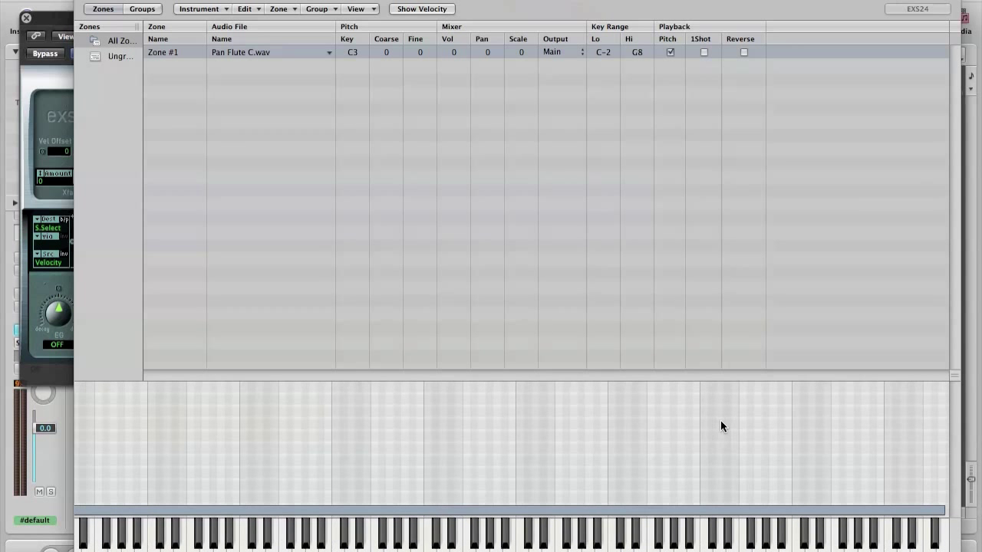
pyautogui.hscroll(2, 706, 418)
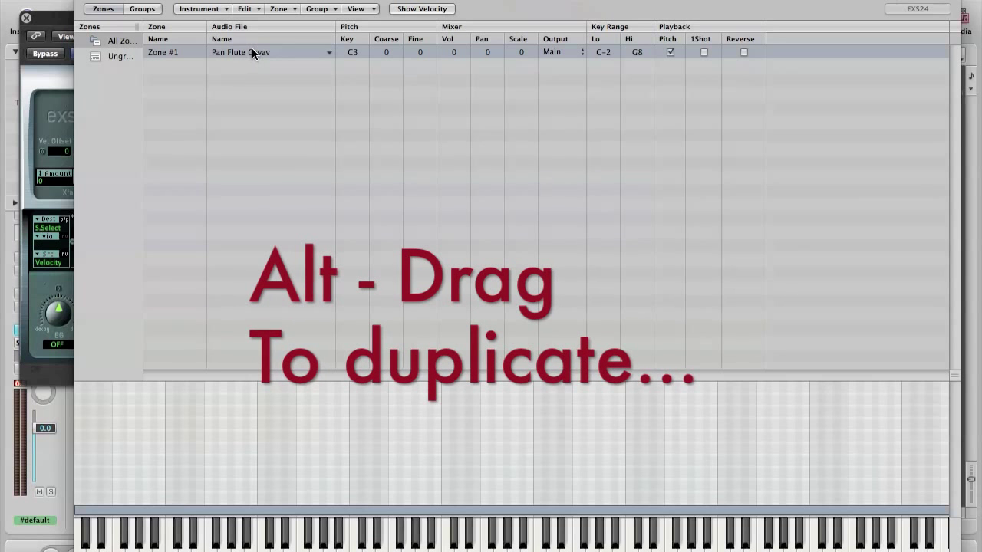
# Duplicate Zone #1, set Fine to +10/-10 and Pan to -100/100, then select both zones
pyautogui.moveTo(252, 49); pyautogui.dragTo(252, 63)
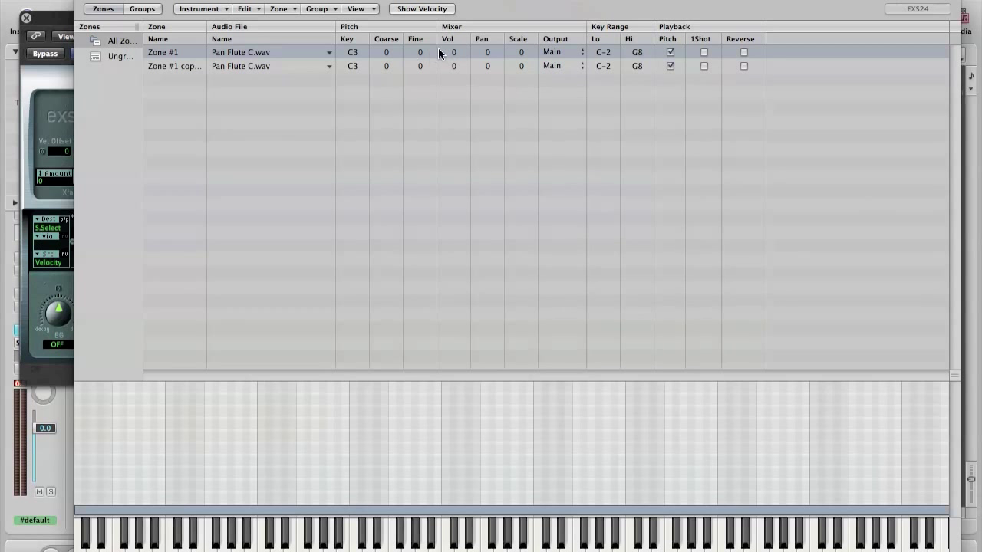
pyautogui.moveTo(423, 52); pyautogui.dragTo(420, 51)
pyautogui.moveTo(419, 68)
pyautogui.mouseDown()
pyautogui.moveTo(419, 84)
pyautogui.moveTo(421, 64)
pyautogui.mouseUp()
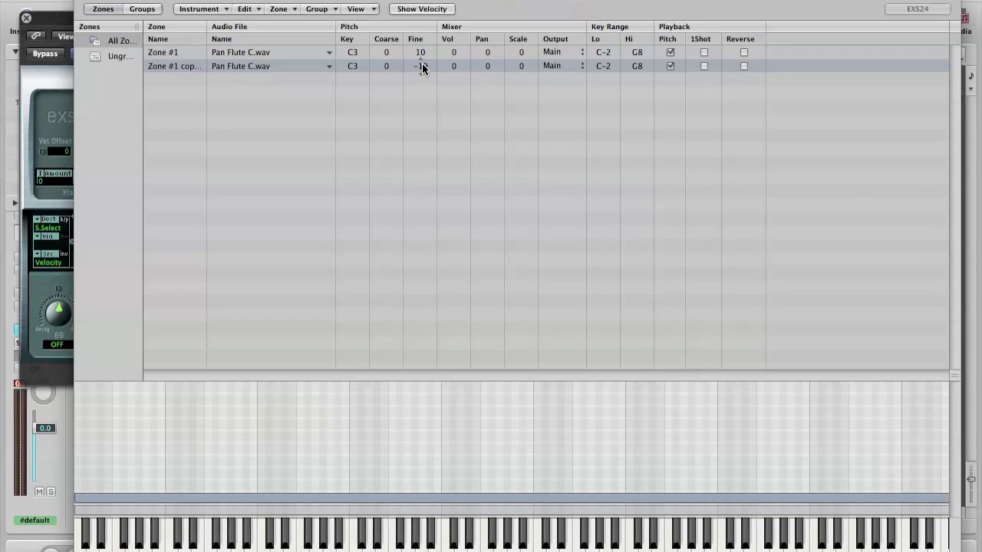
pyautogui.moveTo(484, 51); pyautogui.dragTo(483, 130)
pyautogui.moveTo(493, 66)
pyautogui.mouseDown()
pyautogui.moveTo(490, 15)
pyautogui.moveTo(487, 67)
pyautogui.mouseUp()
pyautogui.press('super+a')
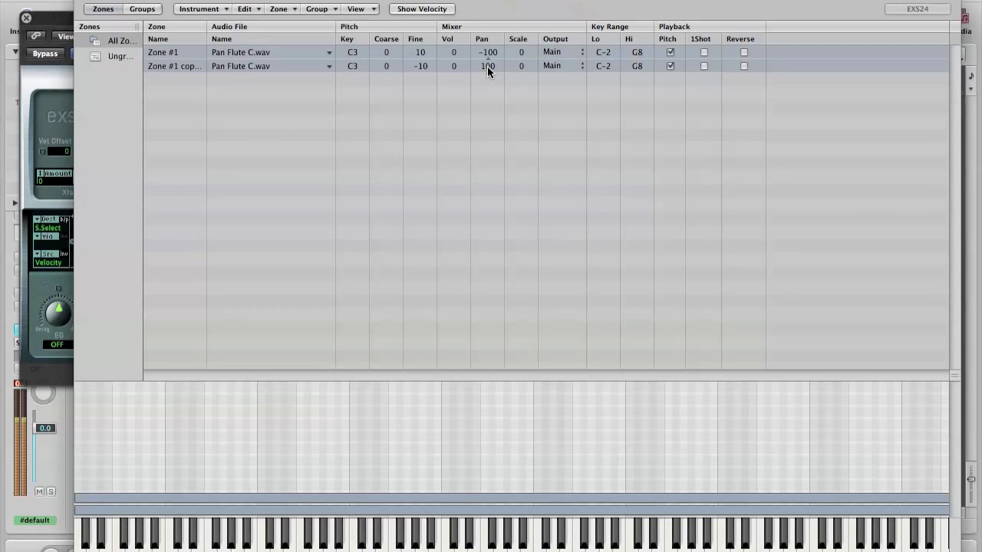
pyautogui.click(203, 11)
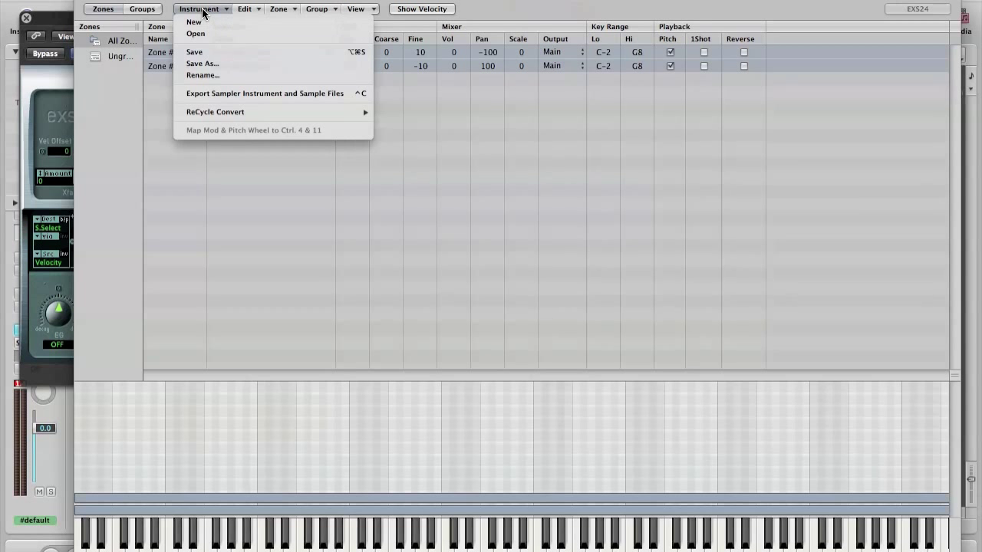
pyautogui.click(205, 51)
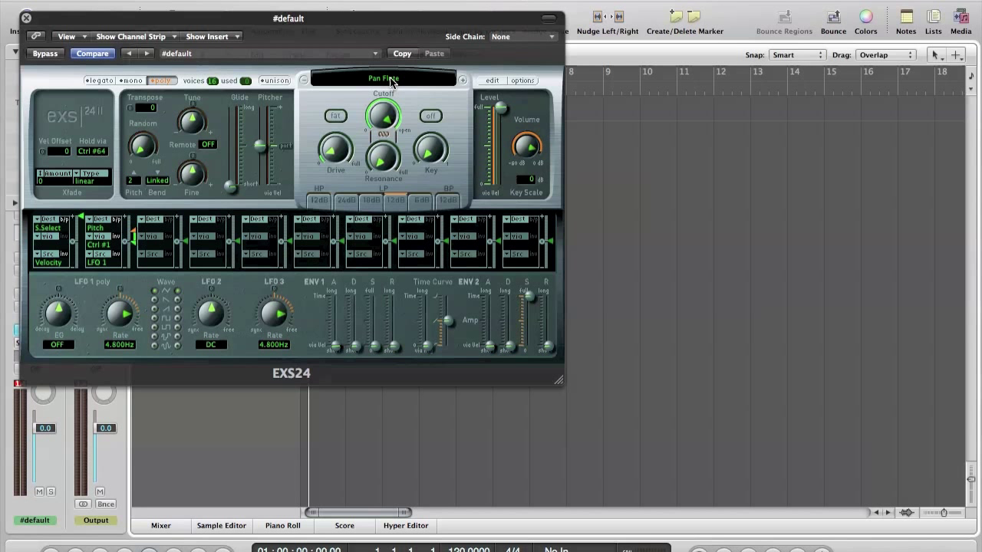
pyautogui.click(391, 78)
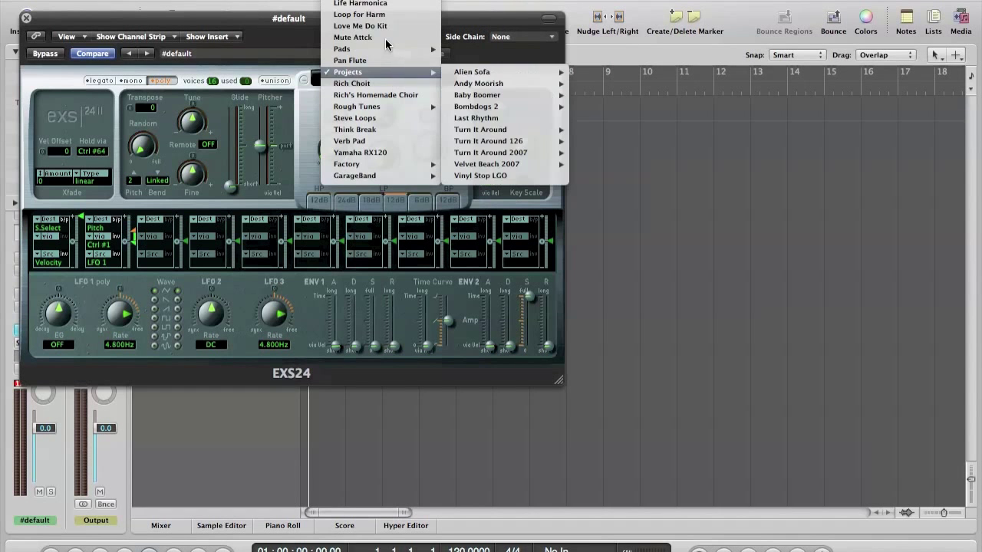
pyautogui.moveTo(380, 4)
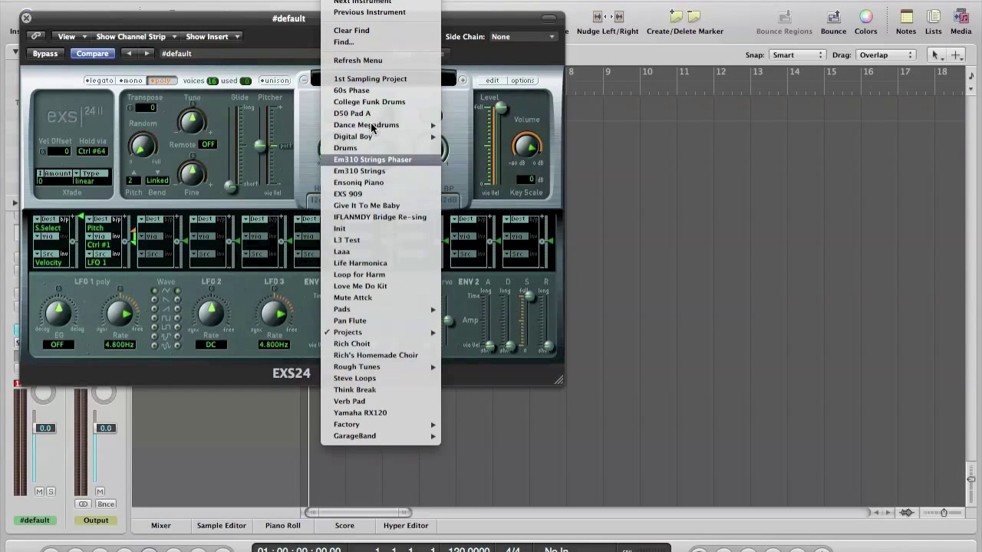
pyautogui.click(446, 61)
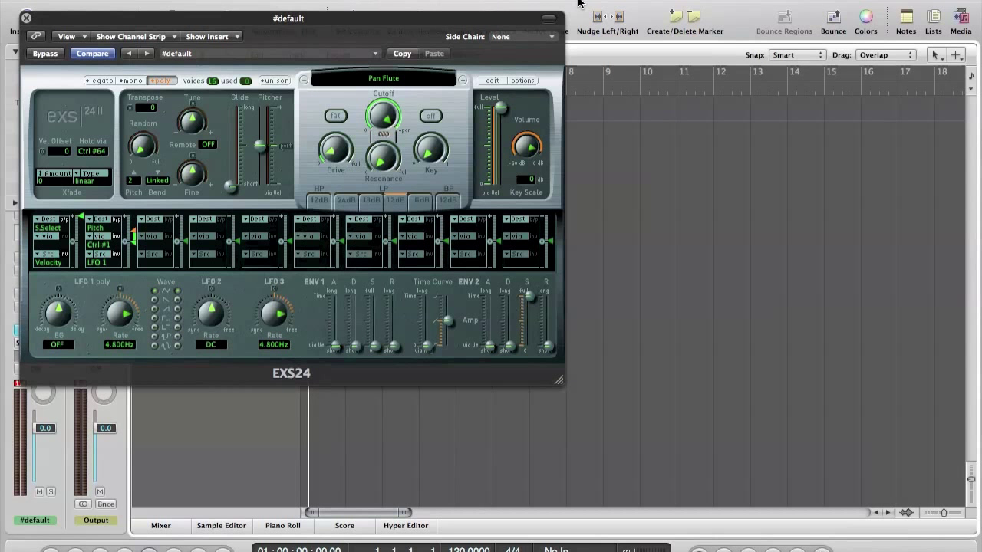
# Replace the track's sampler with a fresh stereo EXS24 and open its empty Instrument Editor
pyautogui.click(26, 18)
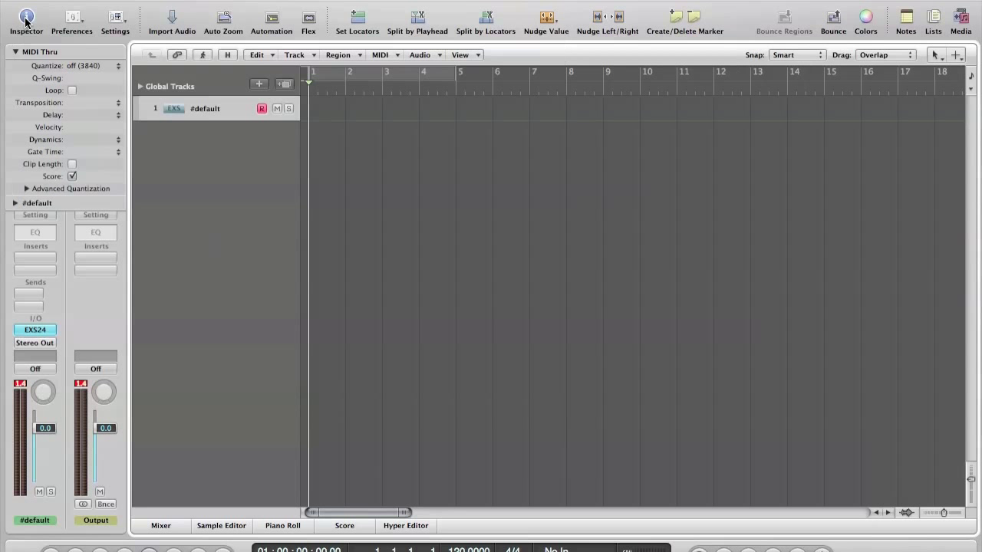
pyautogui.click(36, 331)
pyautogui.click(37, 315)
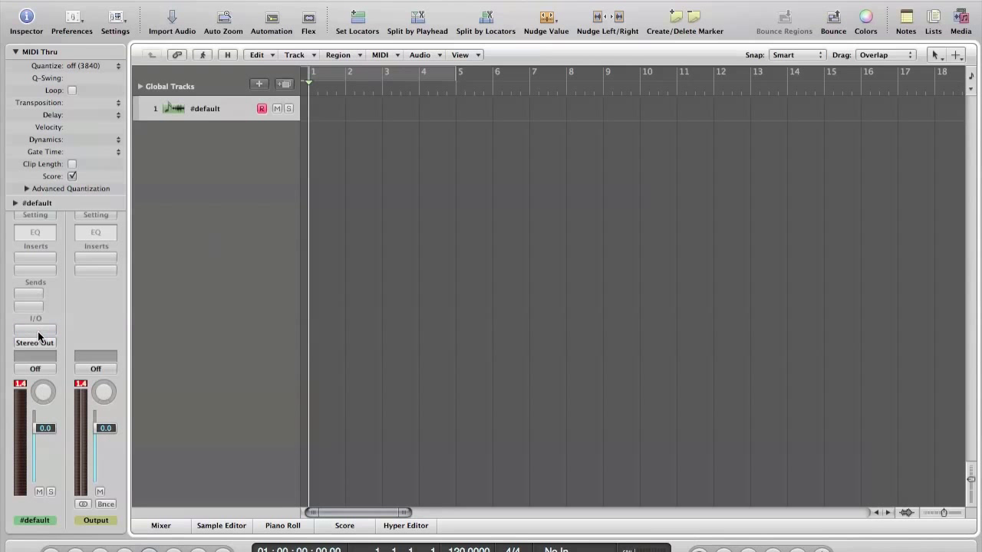
pyautogui.click(37, 329)
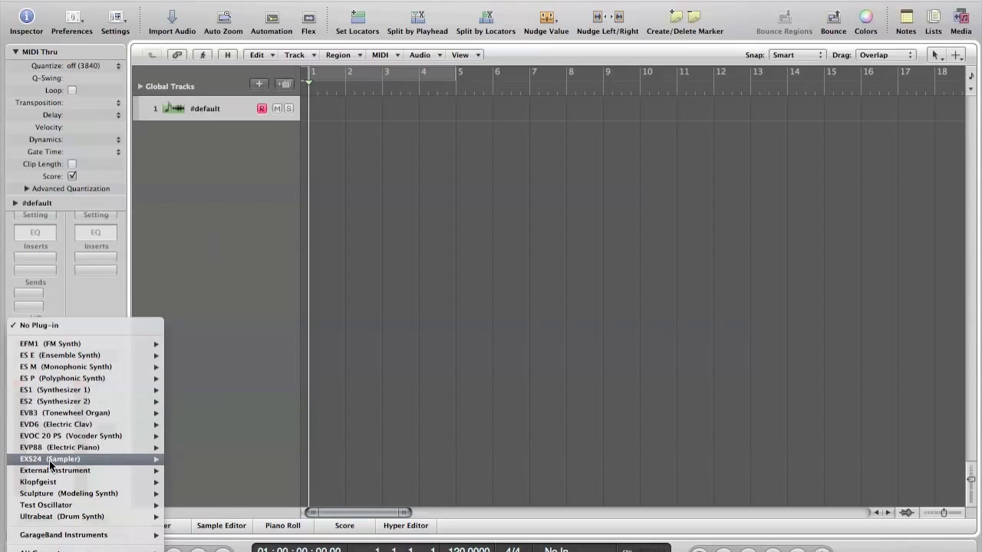
pyautogui.moveTo(49, 460)
pyautogui.click(195, 470)
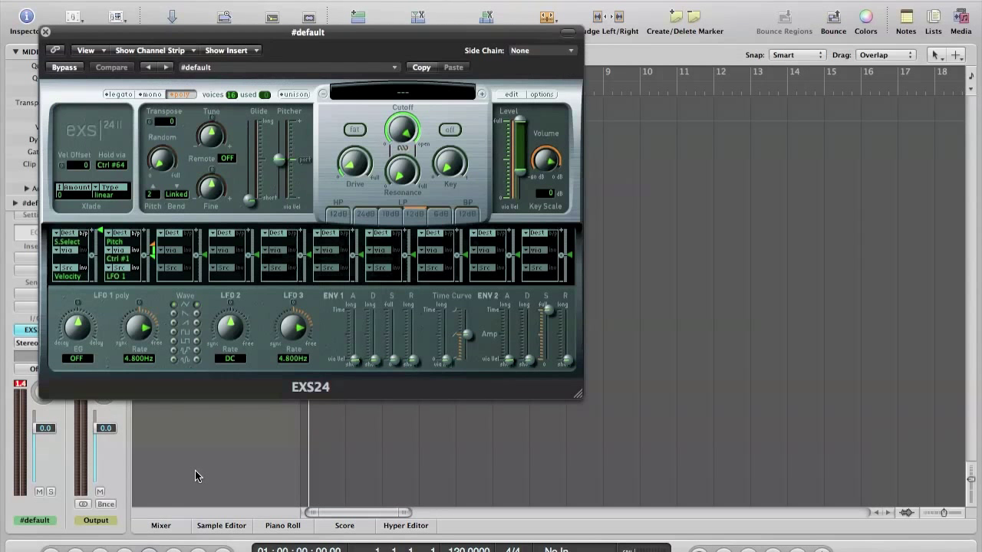
pyautogui.click(521, 178)
pyautogui.click(511, 93)
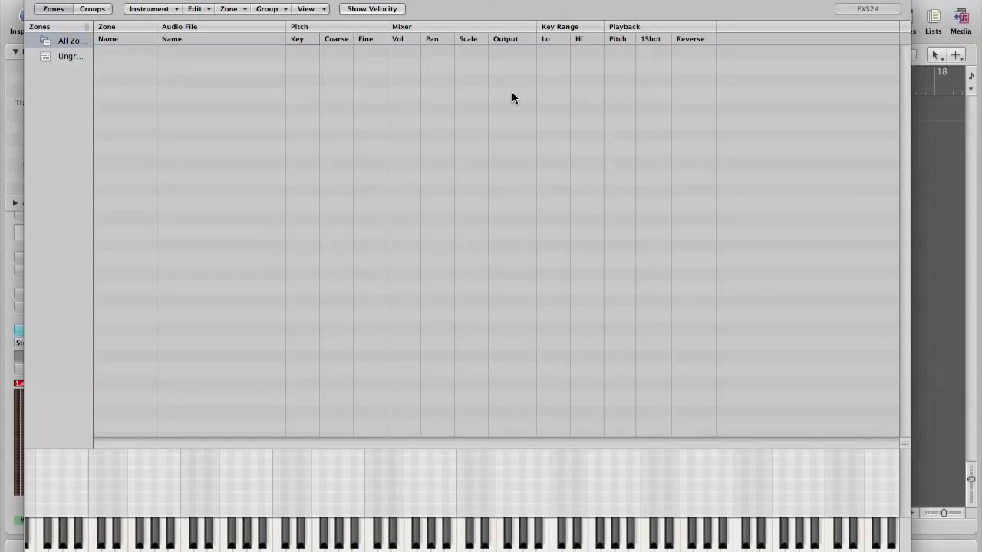
# Start a new empty sampler instrument and save it as '909 Kit' in Sampler Instruments
pyautogui.click(172, 13)
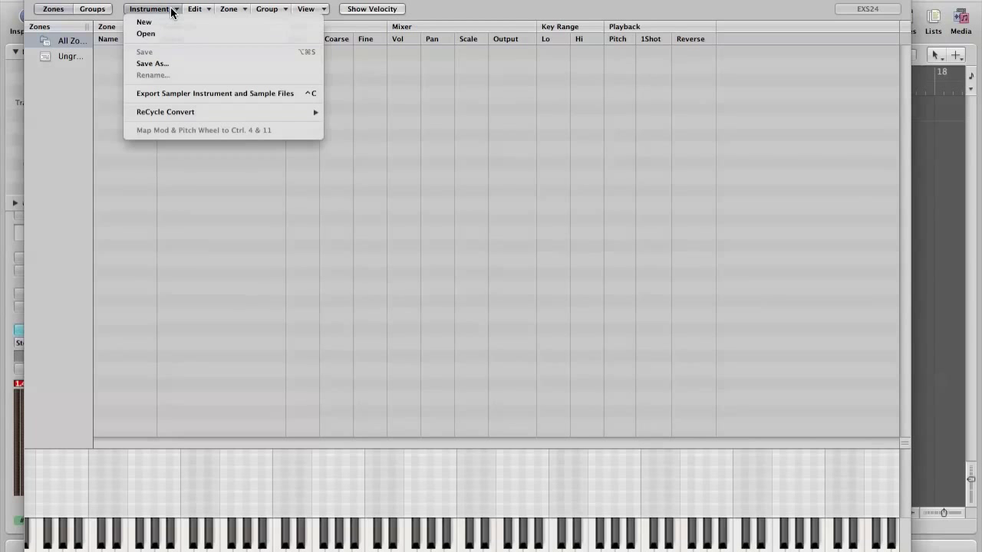
pyautogui.click(162, 23)
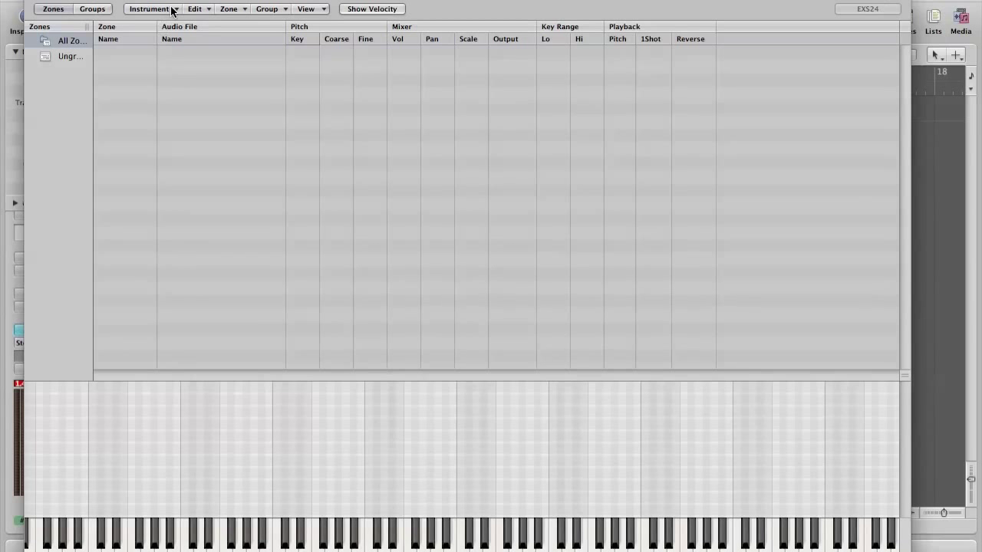
pyautogui.click(172, 10)
pyautogui.click(163, 62)
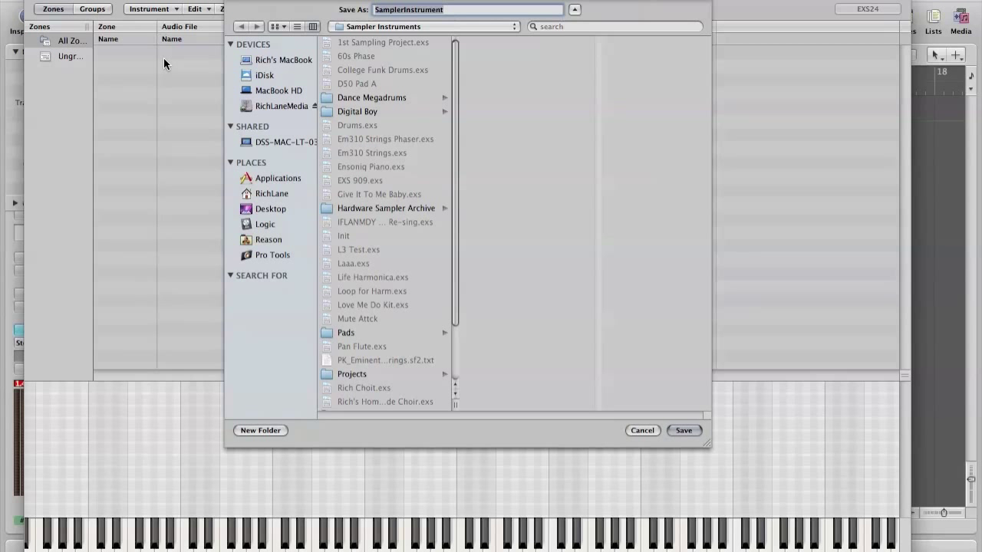
pyautogui.write('909')
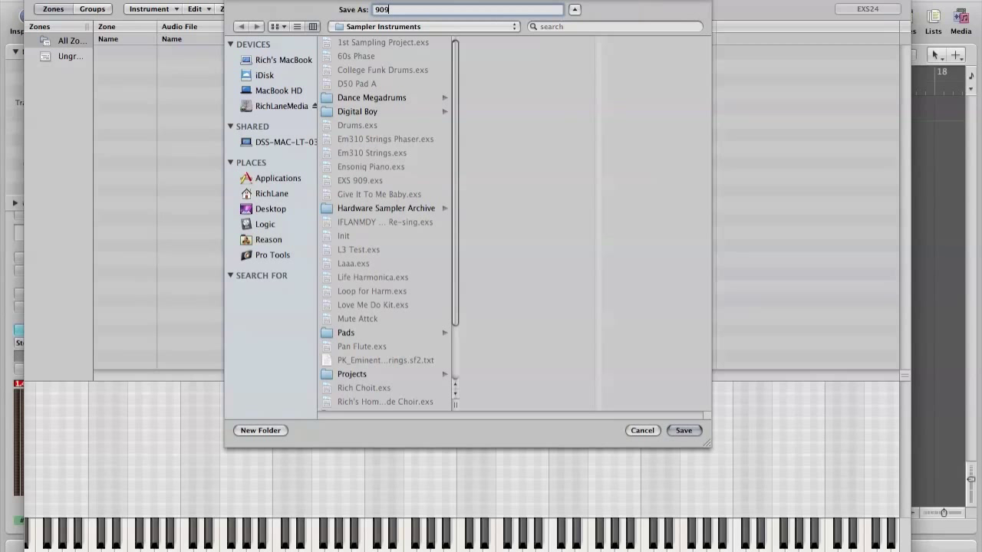
pyautogui.write(' Kit')
pyautogui.click(684, 430)
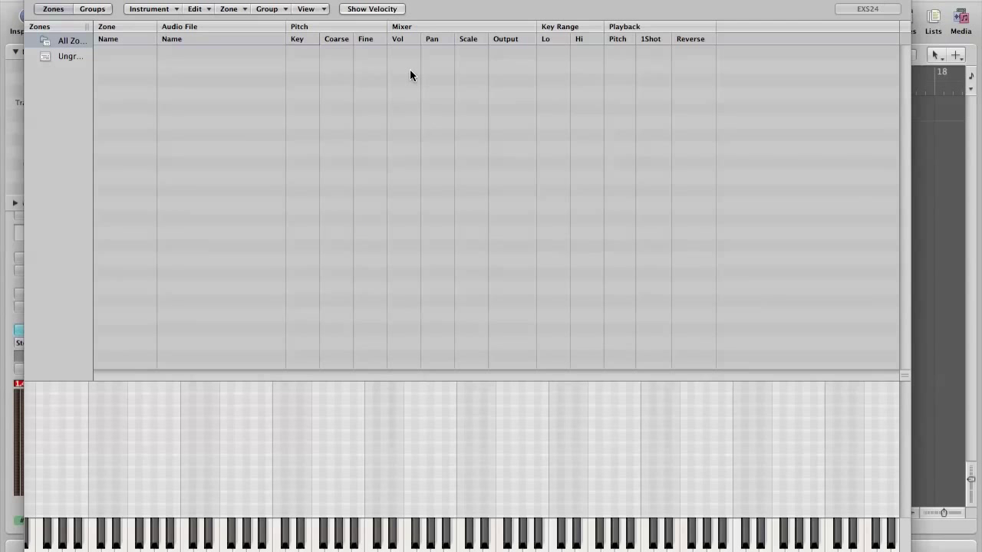
# Queue Clap, Closed Hat (C), Kick (B) and Snare (C) from Raw Samples for loading as multiple samples
pyautogui.click(244, 10)
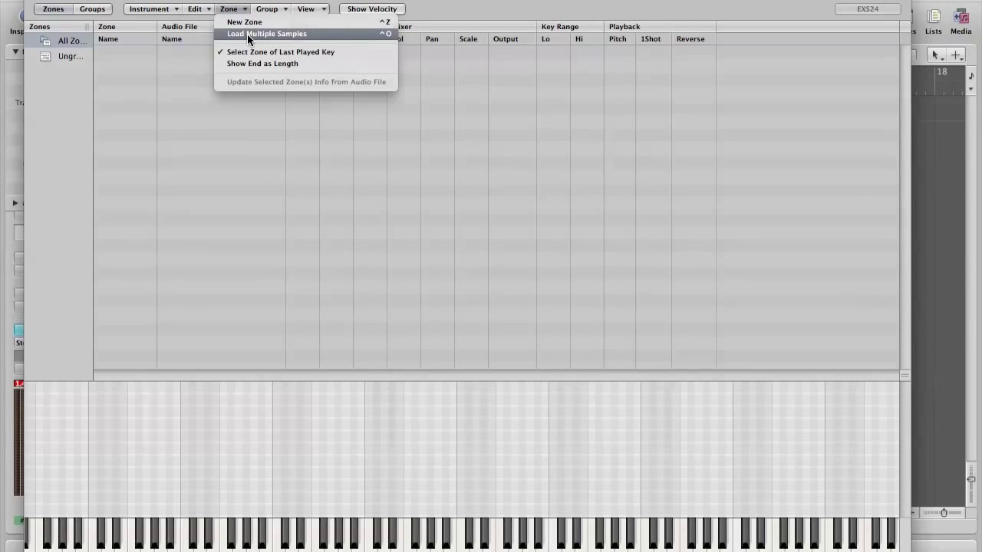
pyautogui.click(246, 34)
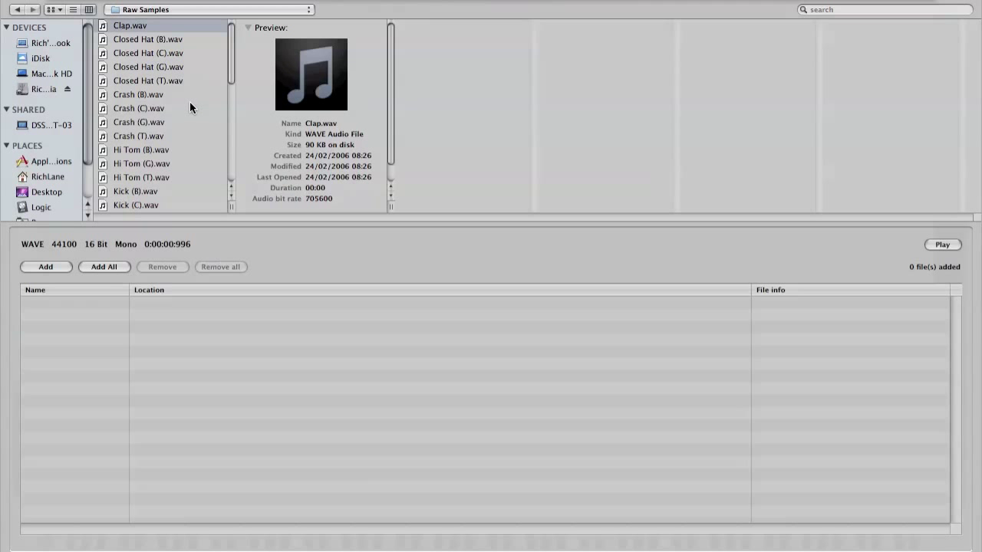
pyautogui.click(142, 55)
pyautogui.scroll(-3, 162, 92)
pyautogui.scroll(-1, 161, 90)
pyautogui.click(133, 135)
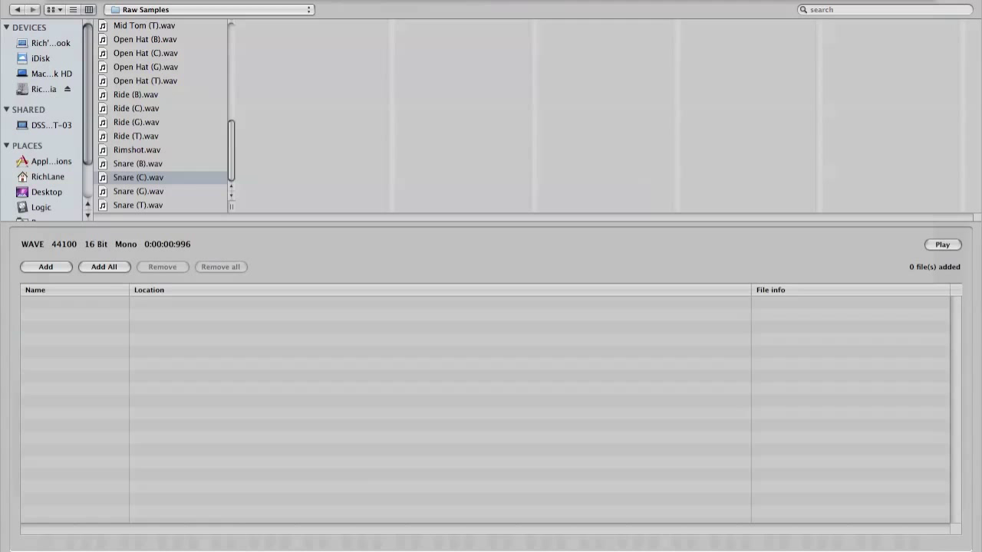
pyautogui.press('Return')
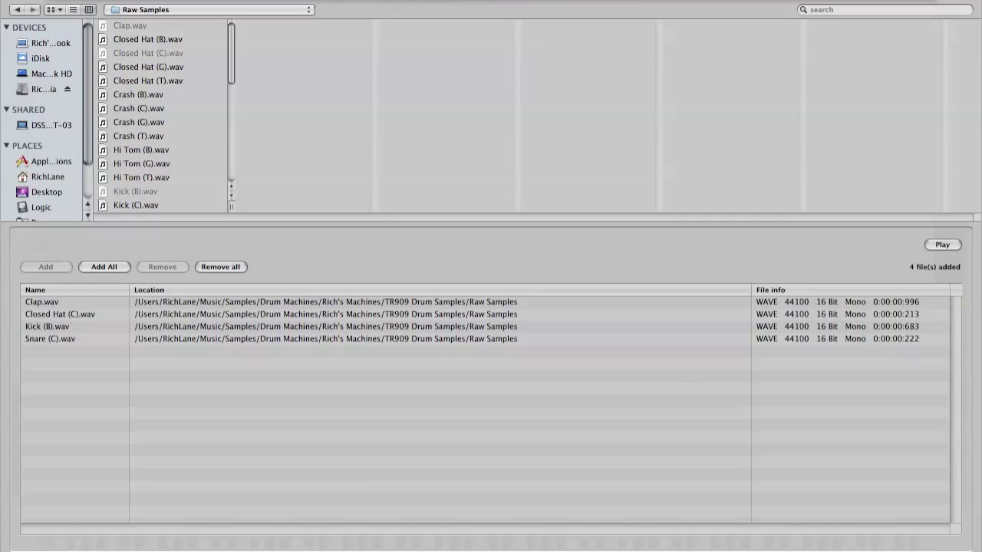
# Map the four drum samples as contiguous one-key zones starting at C1
pyautogui.press('Return')
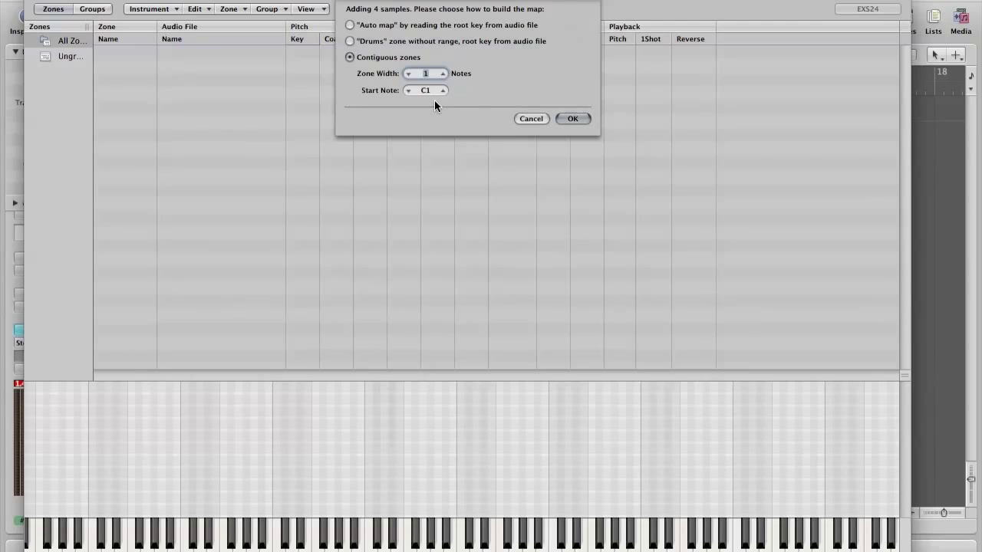
pyautogui.click(573, 119)
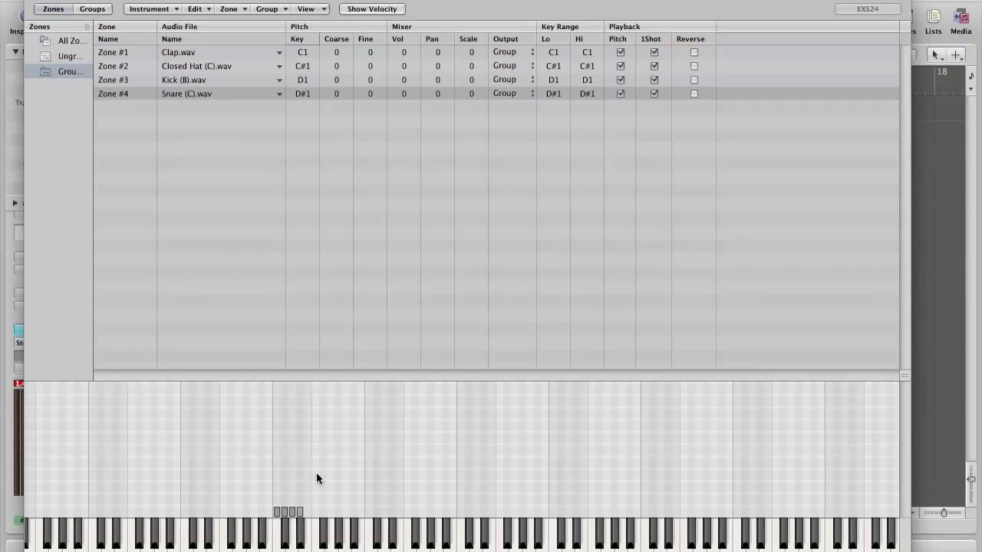
# Move the zone key ranges: Closed Hat to F#1, Snare to D1, Clap to D#1
pyautogui.click(299, 533)
pyautogui.click(292, 543)
pyautogui.click(284, 537)
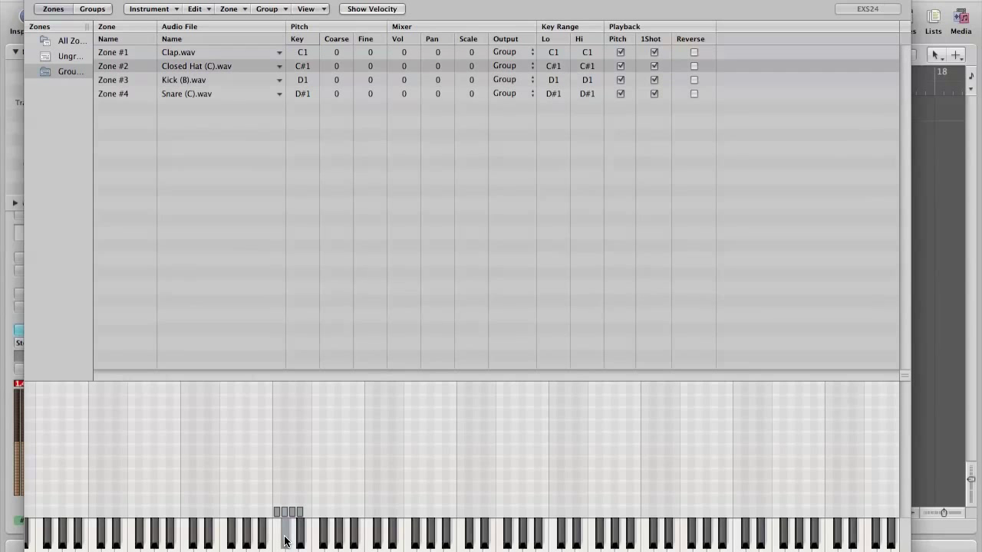
pyautogui.moveTo(284, 510); pyautogui.dragTo(323, 515)
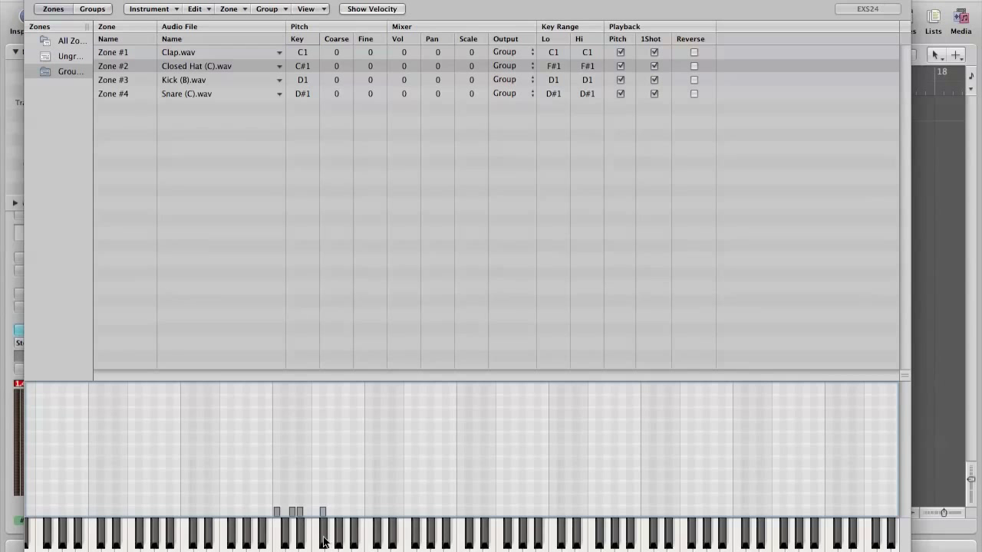
pyautogui.moveTo(300, 513)
pyautogui.mouseDown()
pyautogui.moveTo(307, 517)
pyautogui.moveTo(277, 510)
pyautogui.moveTo(302, 510)
pyautogui.moveTo(292, 511)
pyautogui.mouseUp()
pyautogui.click(283, 510)
# Audition kick on C1, snare on D1, clap on D#1 and closed hat on F#1
pyautogui.click(279, 540)
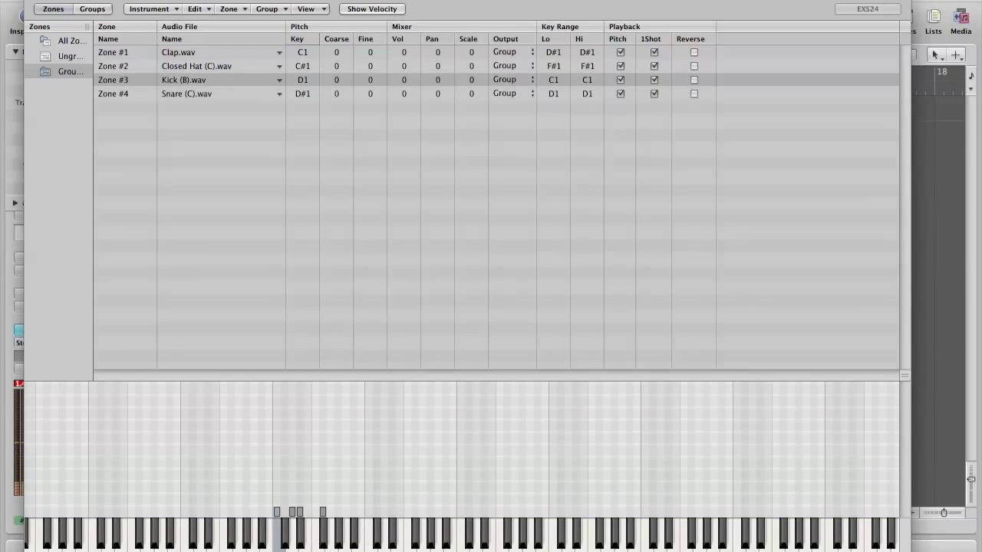
pyautogui.click(292, 541)
pyautogui.click(301, 540)
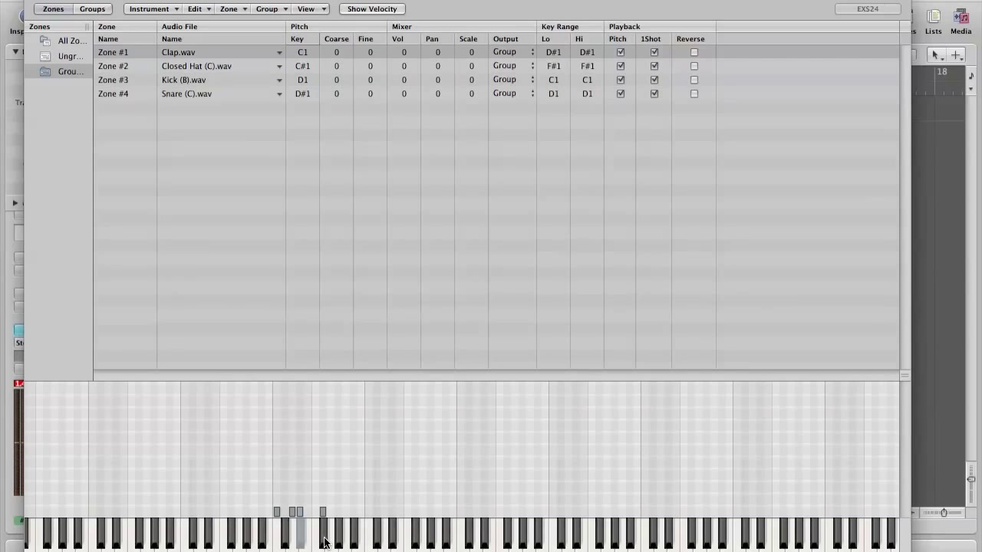
pyautogui.click(324, 542)
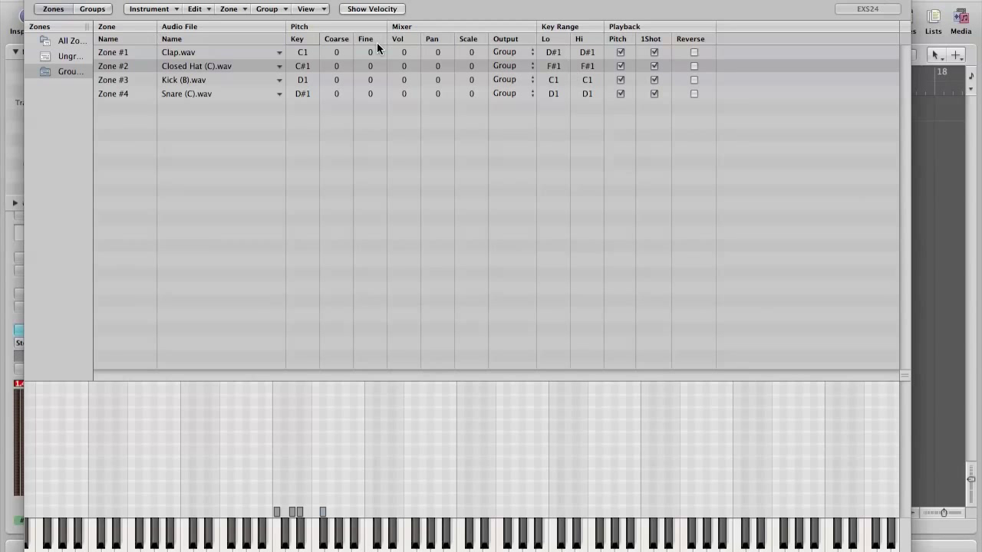
# Set the root keys to Clap D#1, Closed Hat F#1 and Kick C1 to match their ranges
pyautogui.click(246, 49)
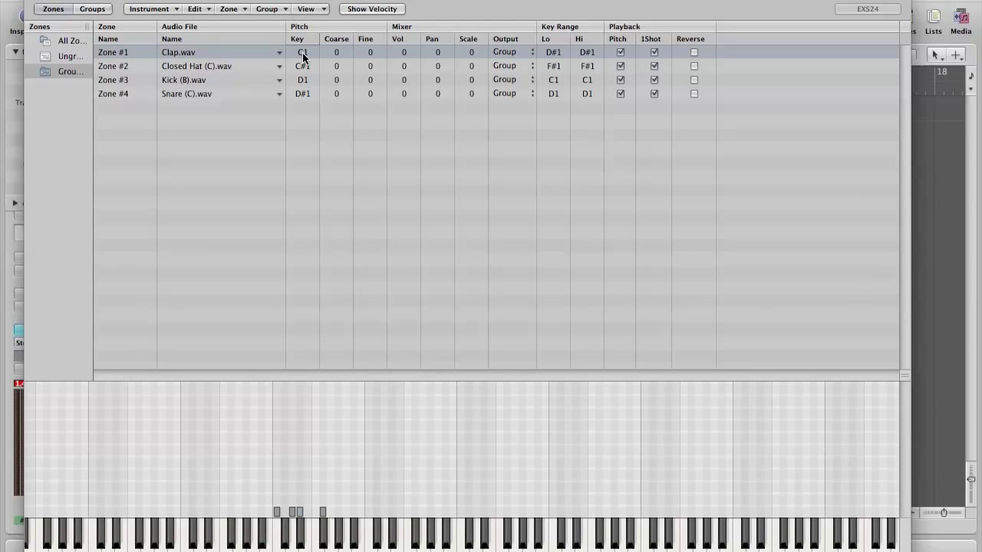
pyautogui.moveTo(303, 53); pyautogui.dragTo(303, 44)
pyautogui.click(306, 65)
pyautogui.moveTo(307, 66); pyautogui.dragTo(309, 92)
pyautogui.click(307, 80)
# Save the 909 Kit, close the instrument editor, and load the Pan Flute instrument
pyautogui.click(149, 9)
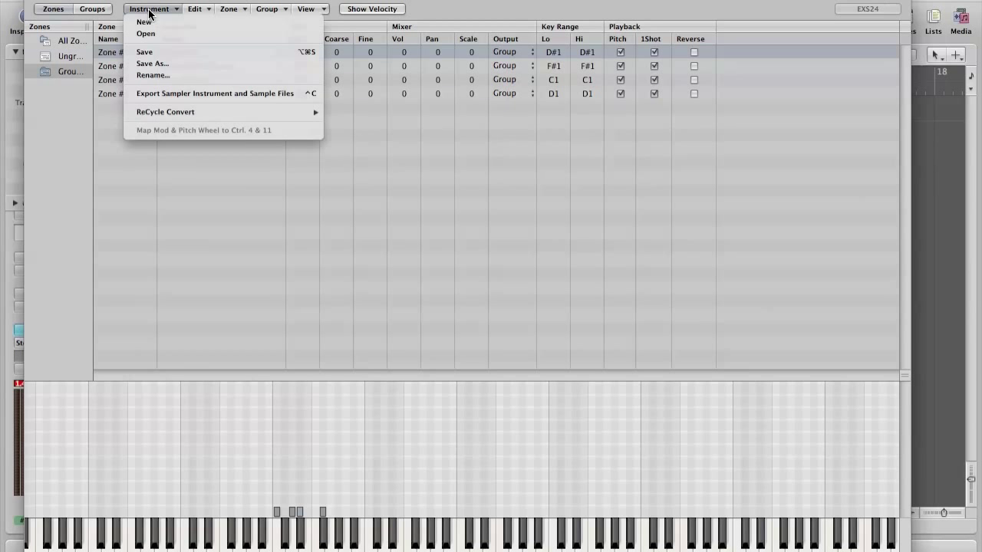
pyautogui.click(148, 52)
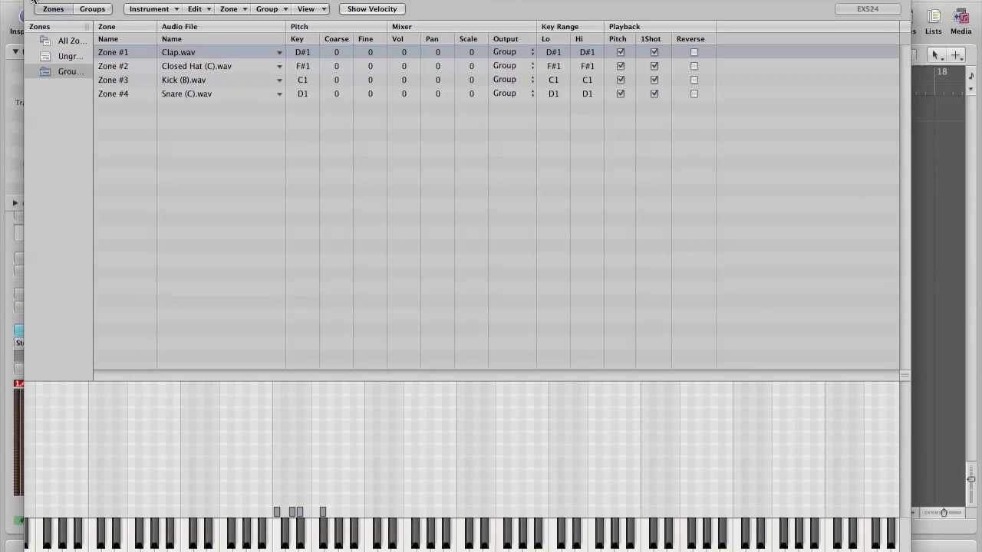
pyautogui.click(33, 2)
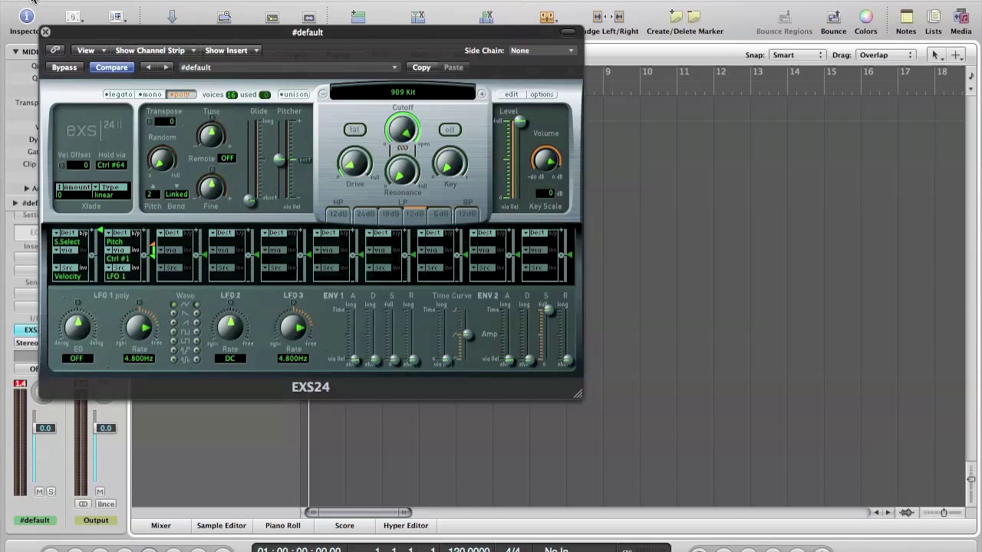
pyautogui.click(414, 94)
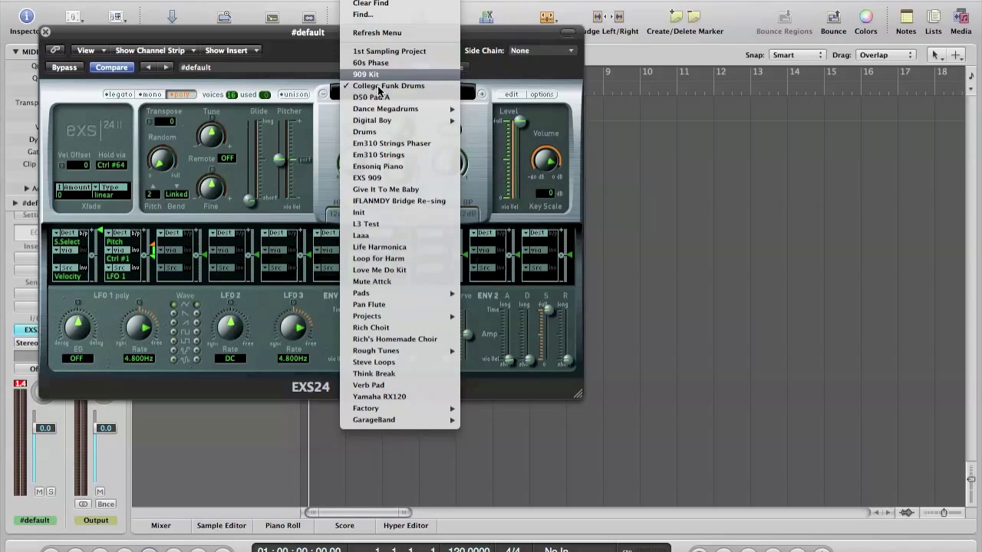
pyautogui.click(384, 305)
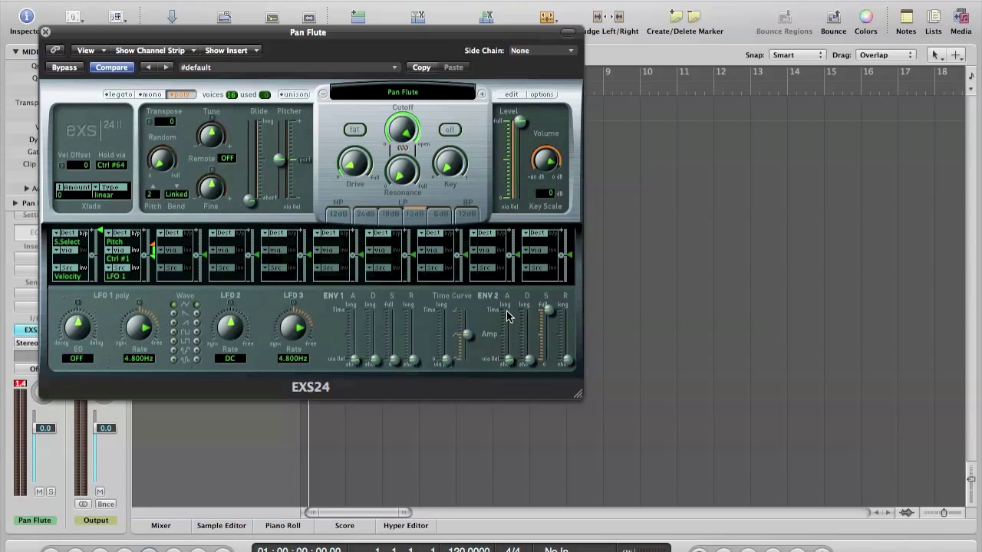
# Lengthen the ENV2 attack to about 303 ms and release to about 158 ms
pyautogui.moveTo(509, 362); pyautogui.dragTo(508, 337)
pyautogui.moveTo(566, 361); pyautogui.dragTo(569, 335)
pyautogui.moveTo(509, 335); pyautogui.dragTo(510, 328)
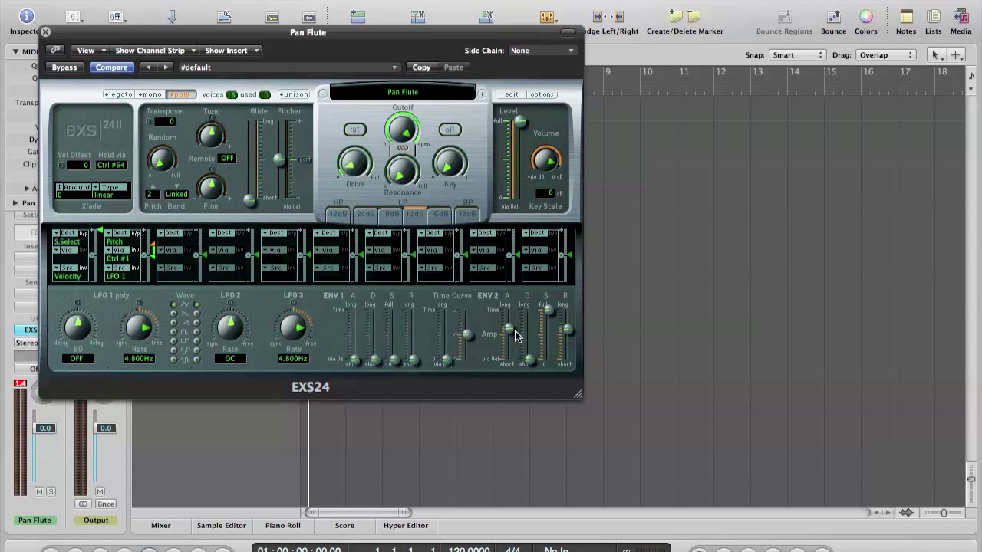